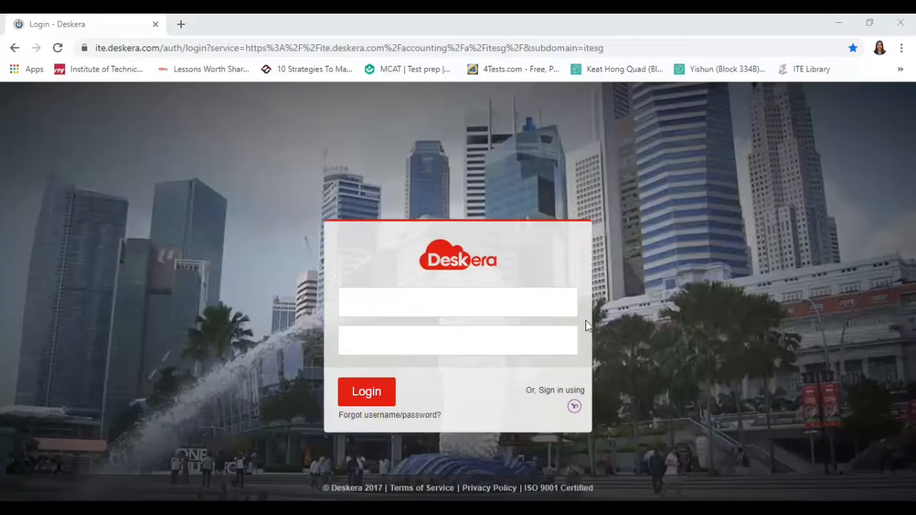
# Try to log in with the saved student username and the account password.
pyautogui.click(506, 306)
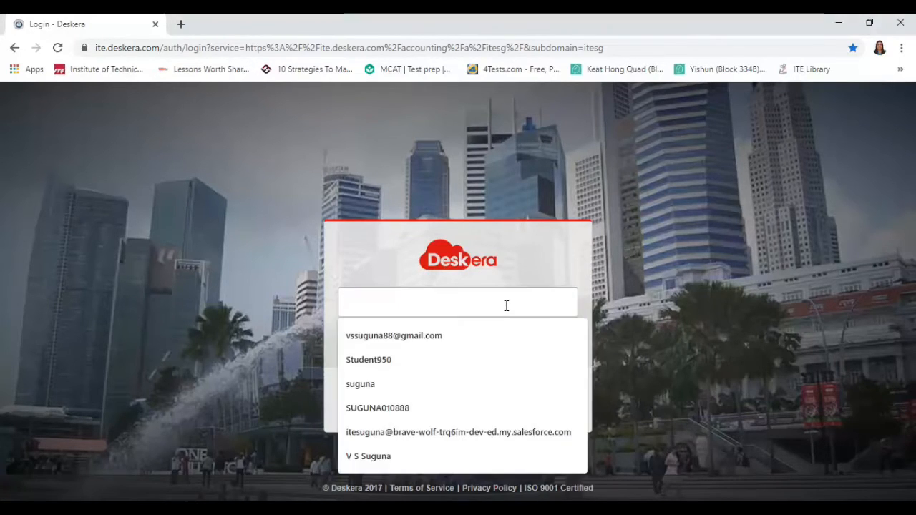
pyautogui.click(493, 354)
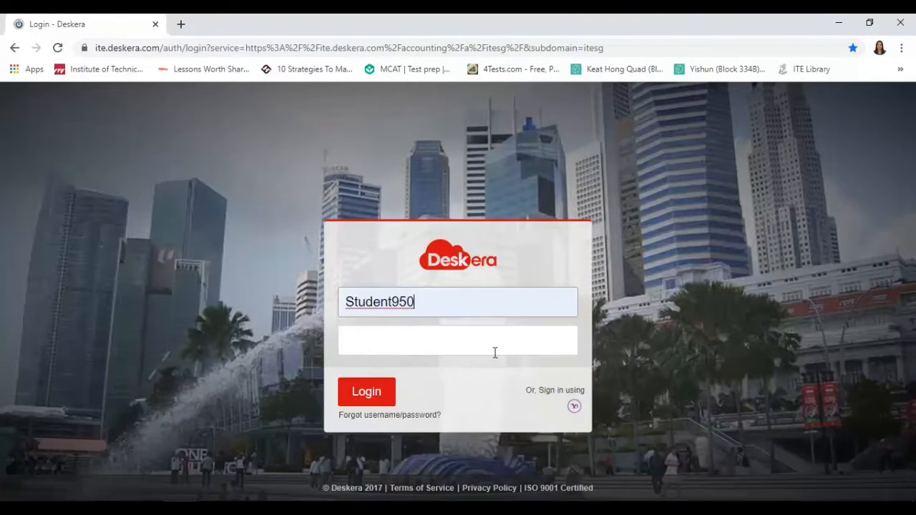
pyautogui.click(486, 342)
pyautogui.write('•••••••••')
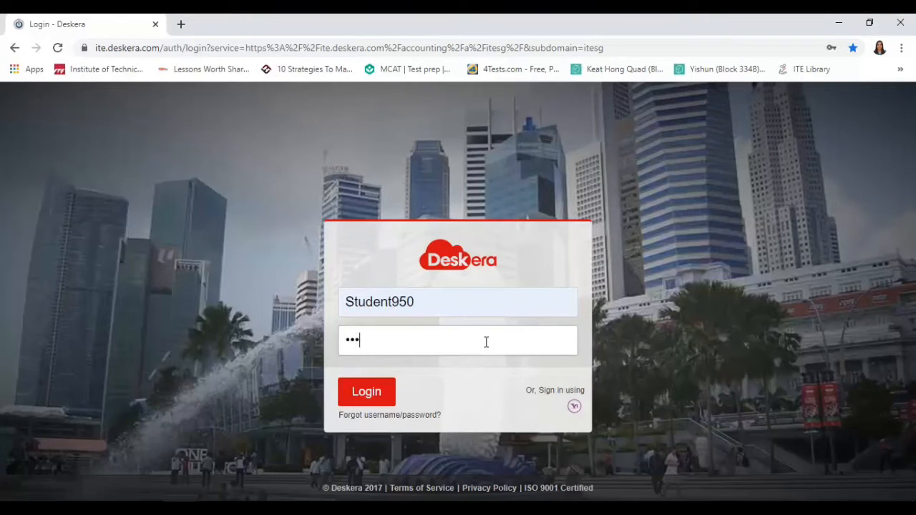
pyautogui.write('•')
pyautogui.click(389, 393)
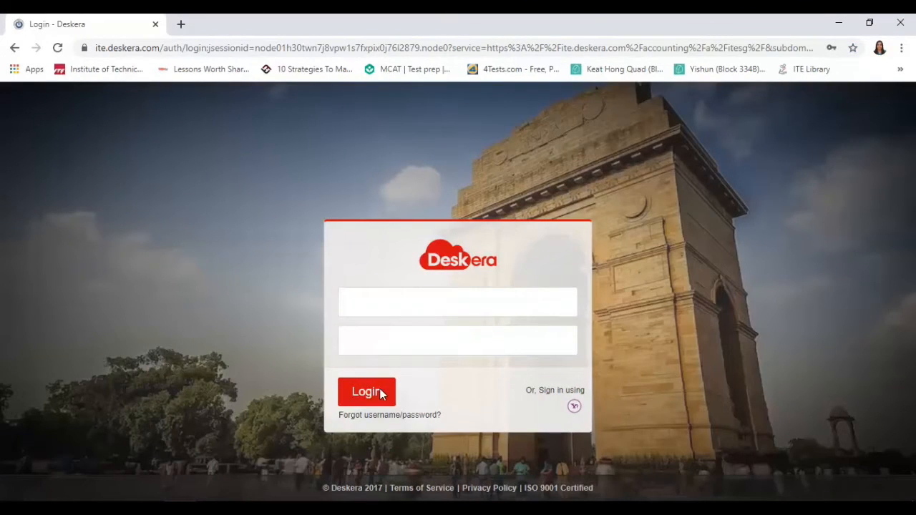
# Fill in the student username again, enter the account password and submit the login.
pyautogui.click(376, 310)
pyautogui.click(390, 357)
pyautogui.click(396, 346)
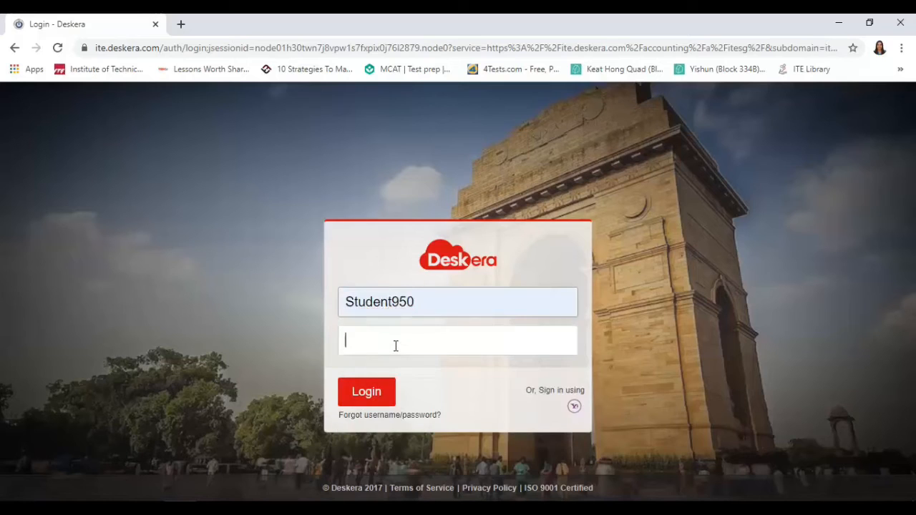
pyautogui.write('•••••••')
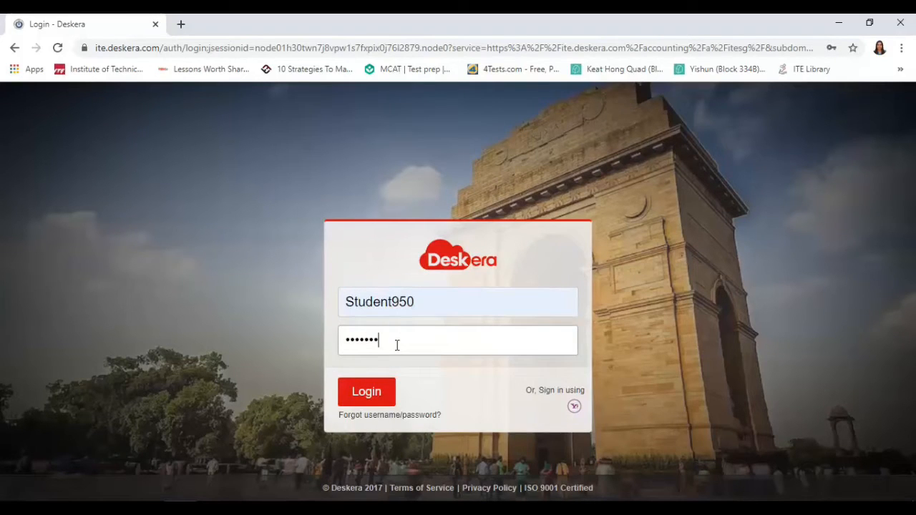
pyautogui.write('•••••')
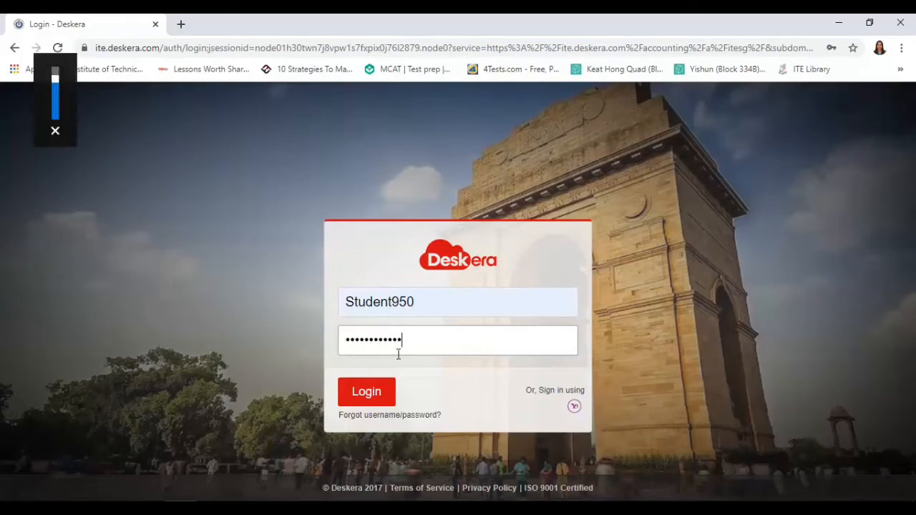
pyautogui.click(381, 391)
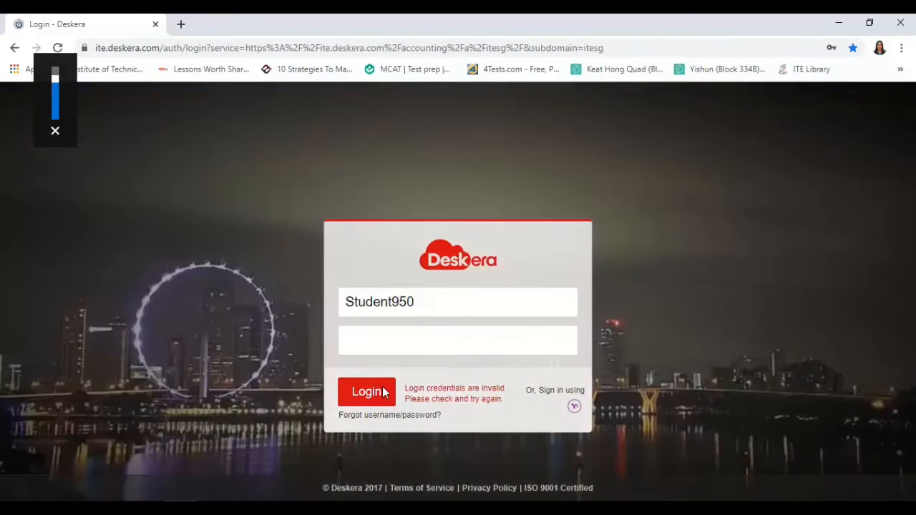
# Re-enter the account password and log in.
pyautogui.click(379, 336)
pyautogui.write('••••••••••••')
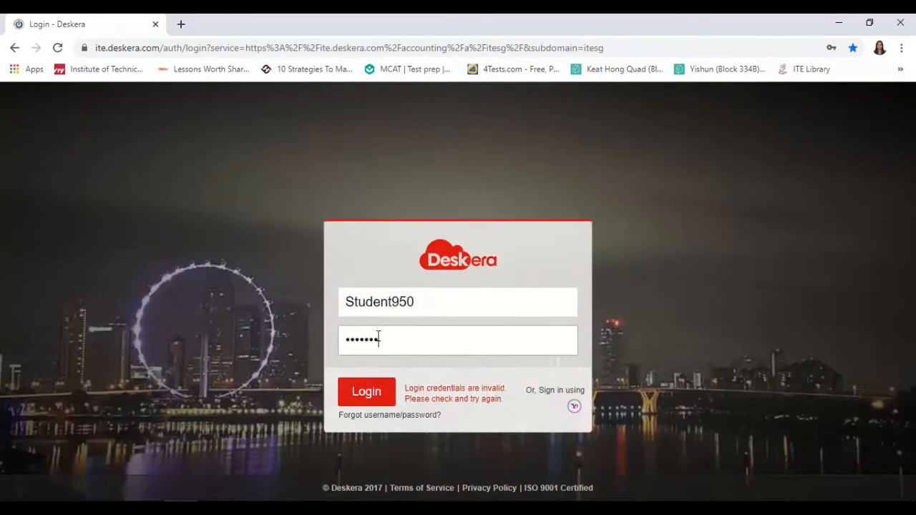
pyautogui.click(365, 392)
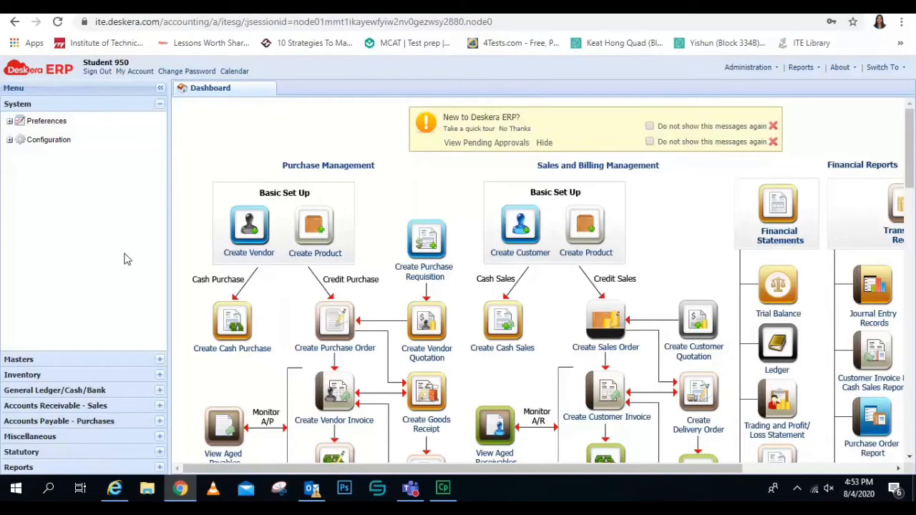
# Start a new customer quotation from the Proforma Invoice / Quotation entry under Accounts Receivable - Sales.
pyautogui.click(159, 406)
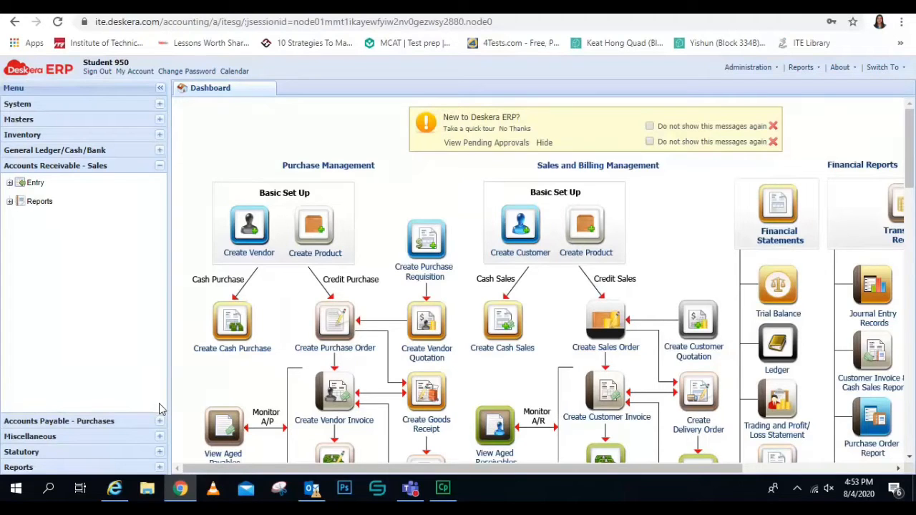
pyautogui.click(9, 185)
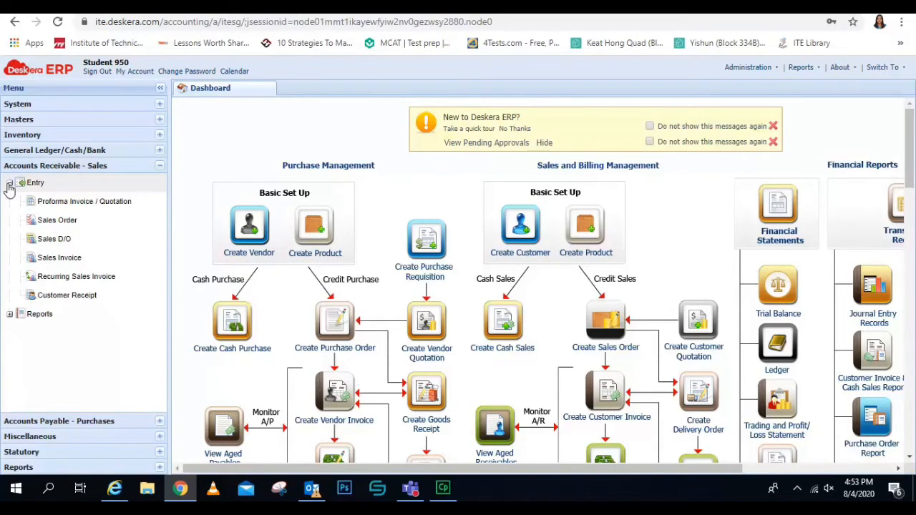
pyautogui.click(93, 210)
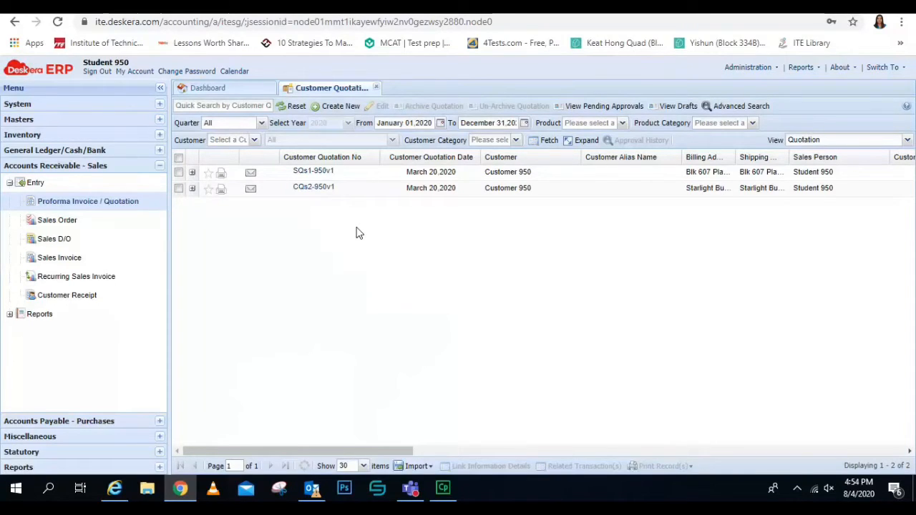
pyautogui.click(336, 107)
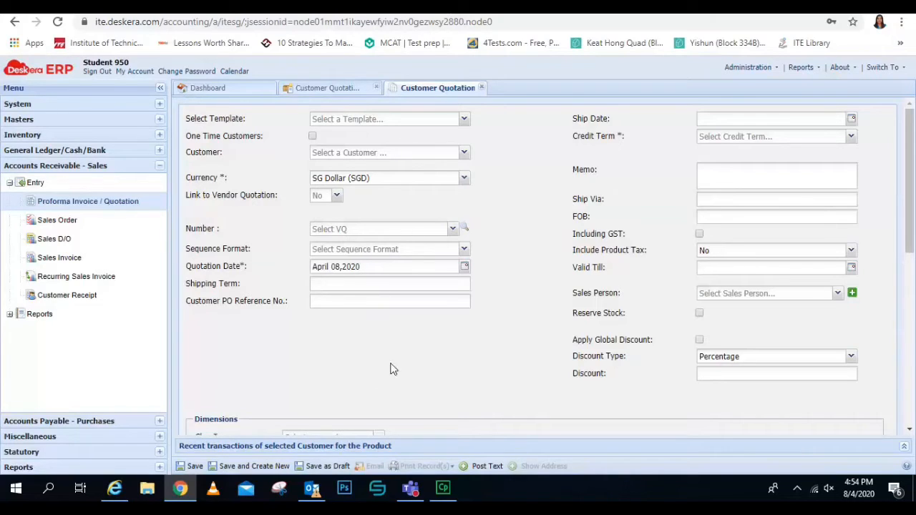
# Select Customer 950 as the quotation's customer and set the sequence format to NA.
pyautogui.click(464, 153)
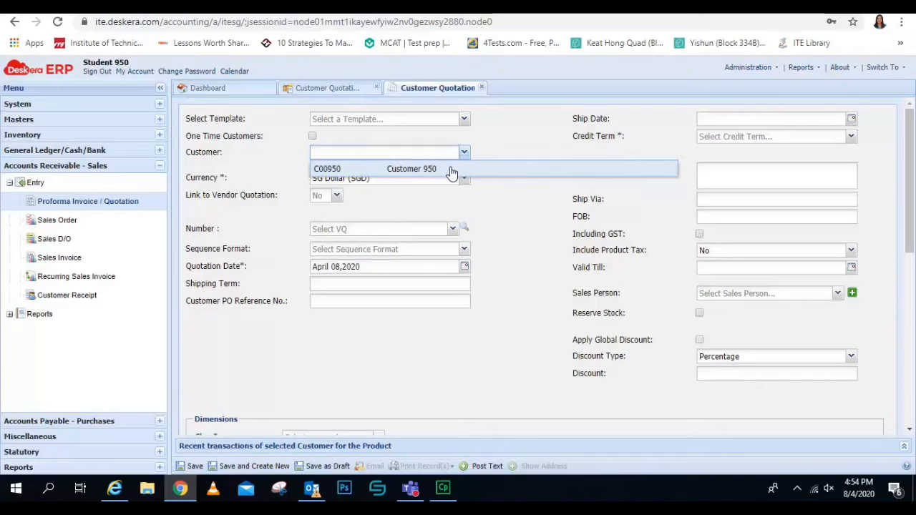
pyautogui.click(449, 171)
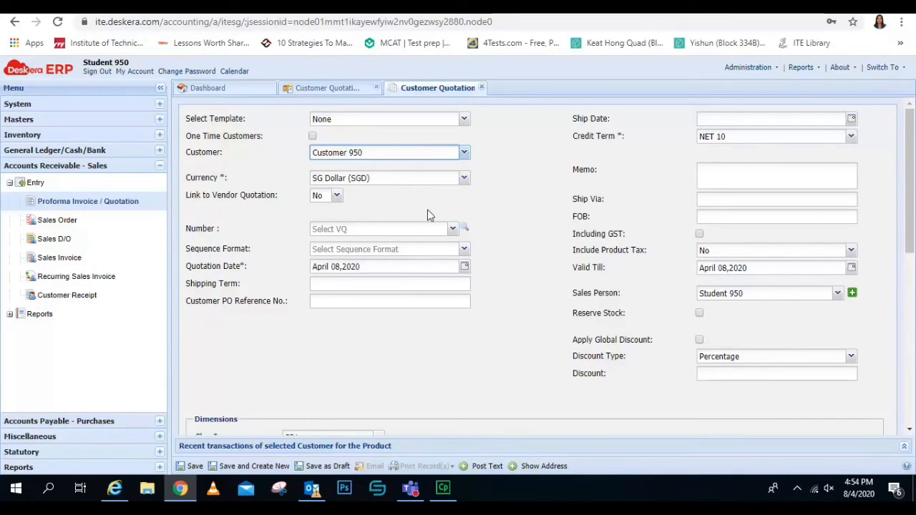
pyautogui.click(463, 254)
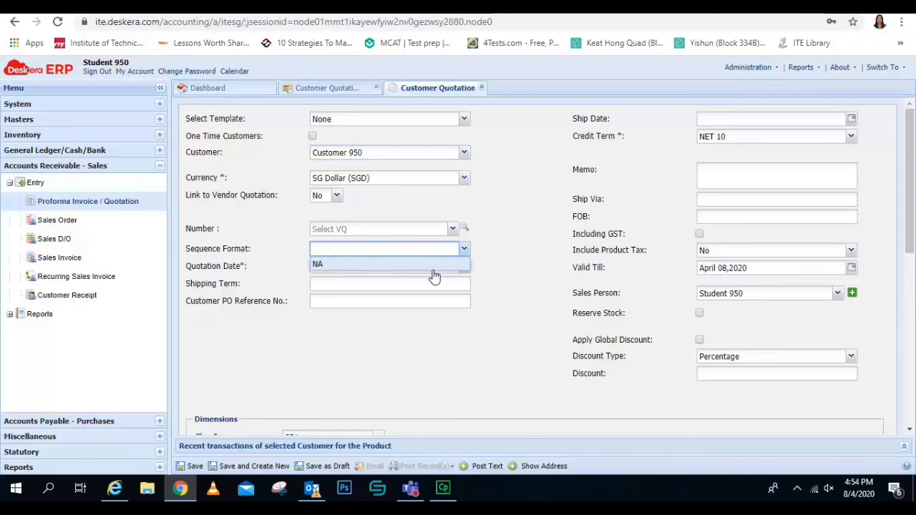
pyautogui.click(433, 266)
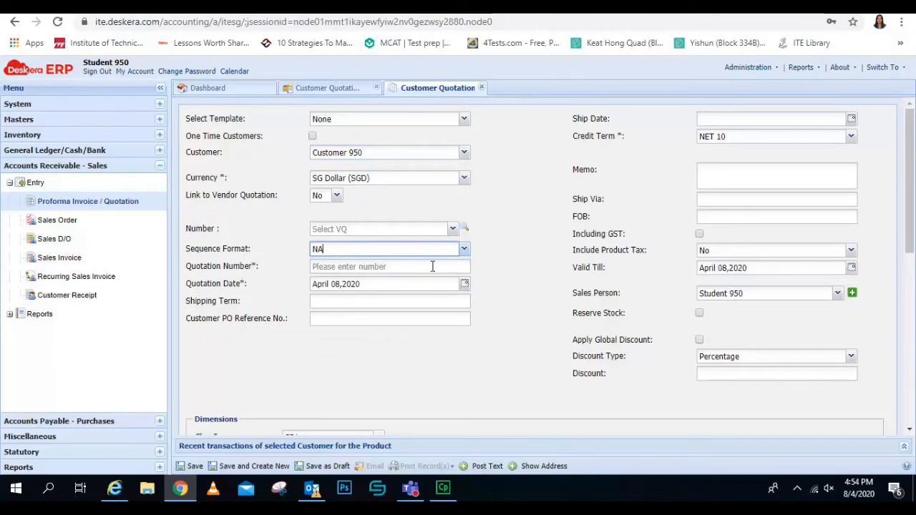
# Enter SQs1-950v2 as the quotation number and set the credit term to NET 30.
pyautogui.click(388, 264)
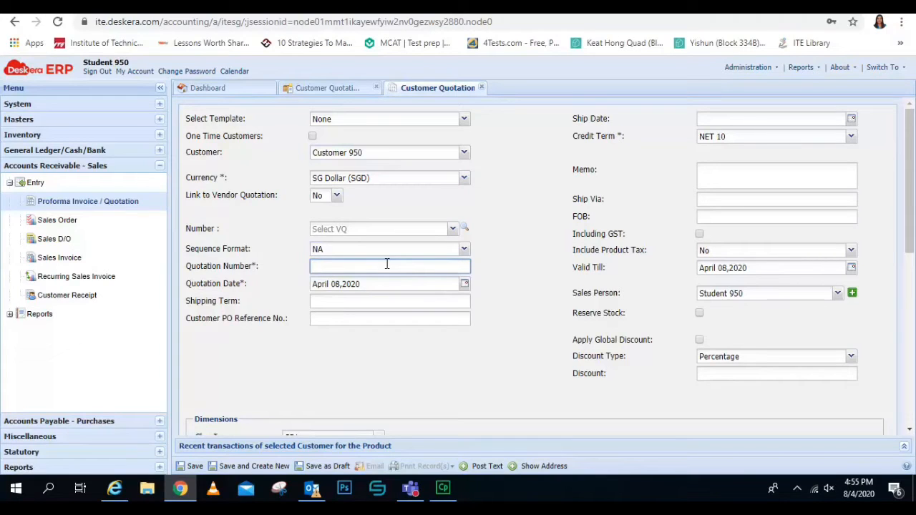
pyautogui.write('SQ')
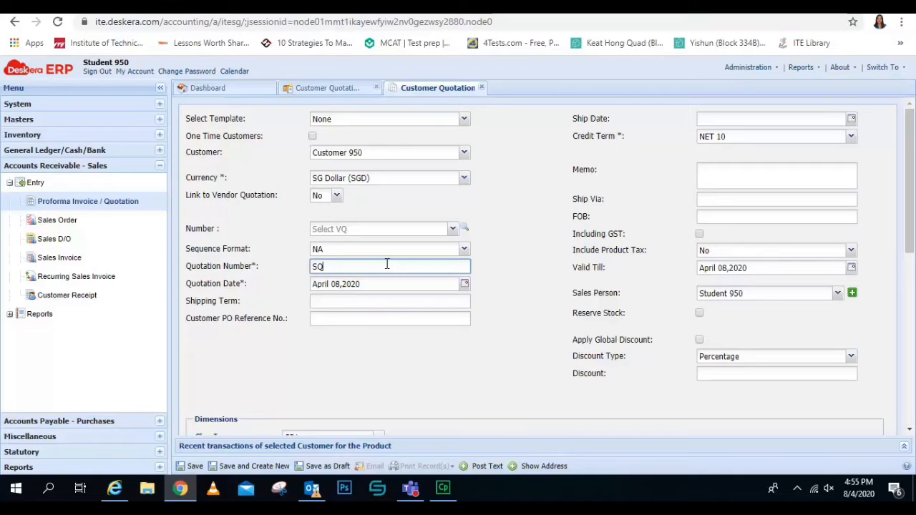
pyautogui.write('s2')
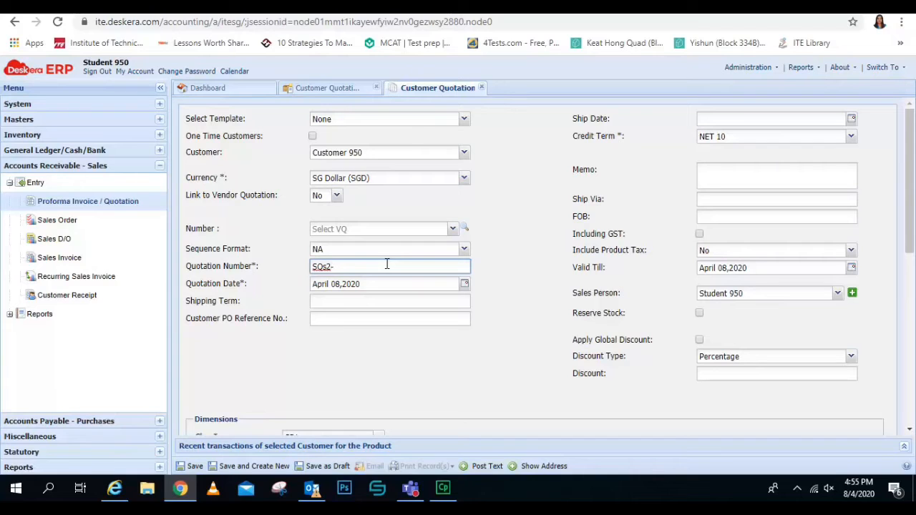
pyautogui.write('-950v1')
pyautogui.press('BackSpace')
pyautogui.write('2')
pyautogui.press('BackSpace')
pyautogui.write('1')
pyautogui.click(386, 264)
pyautogui.click(851, 138)
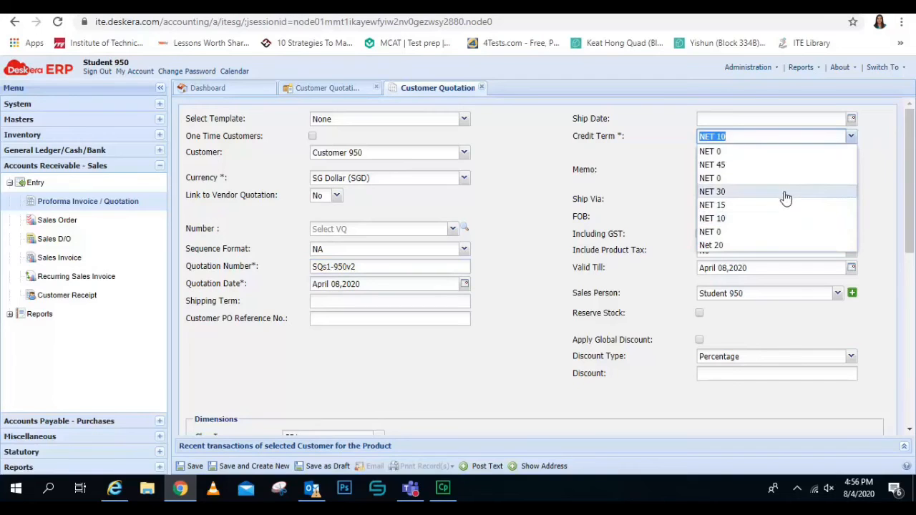
pyautogui.click(785, 192)
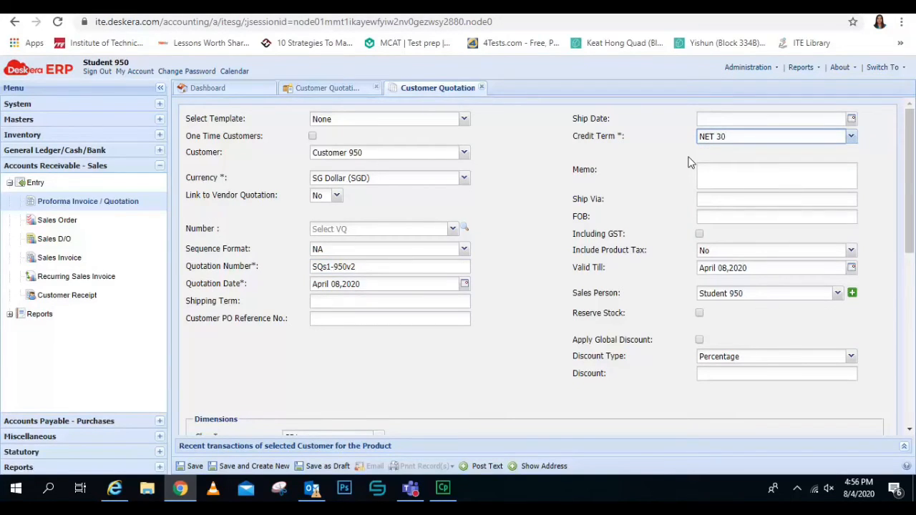
# Enter the memo "Delivery within two weeks from date of order. Cash discount 10% 30 days. Trade discount 10%. Prices quoted must include 7% GST.".
pyautogui.click(727, 170)
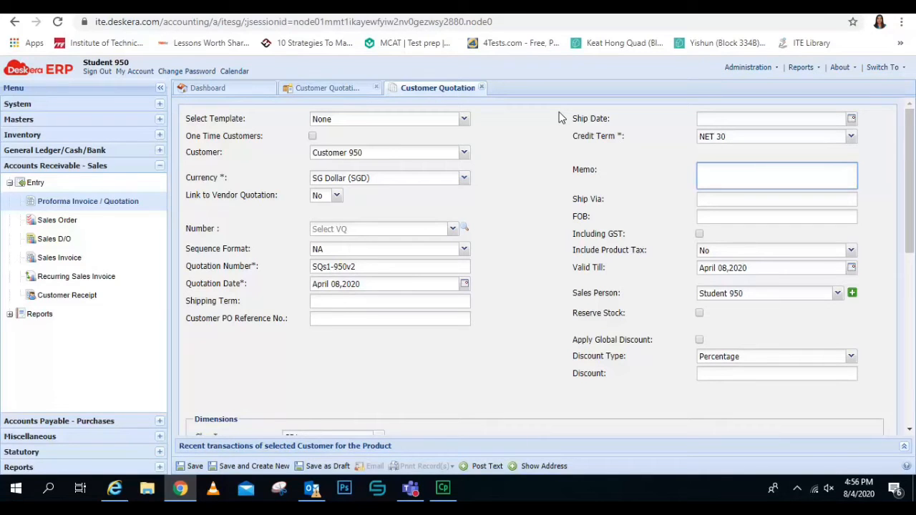
pyautogui.write('Delivery within two weeks')
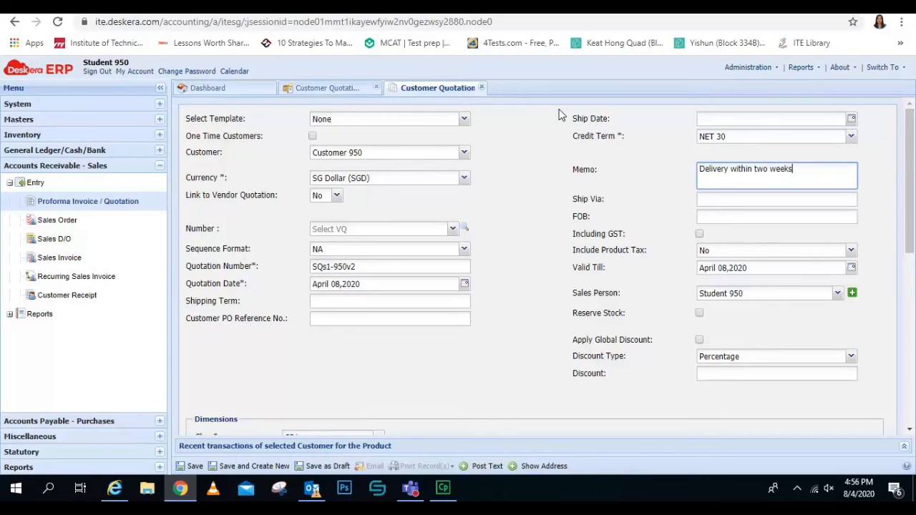
pyautogui.write(' from ')
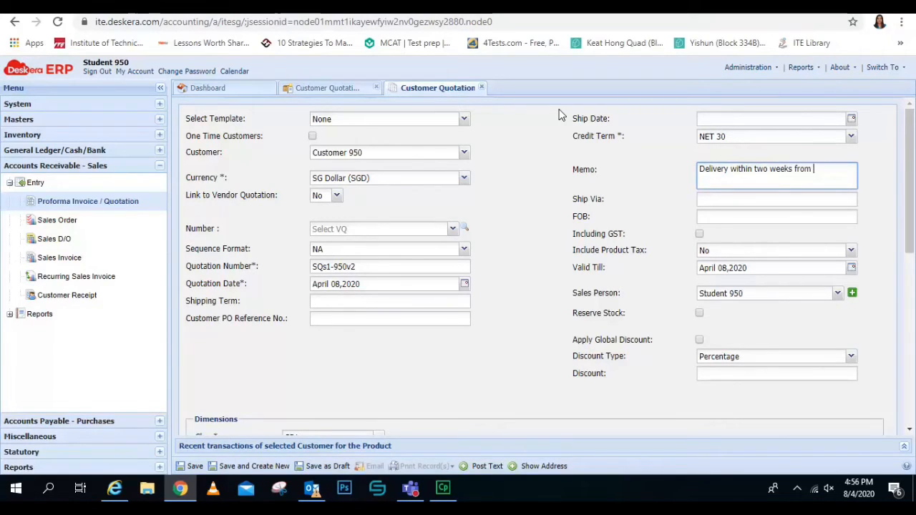
pyautogui.write('date of order.')
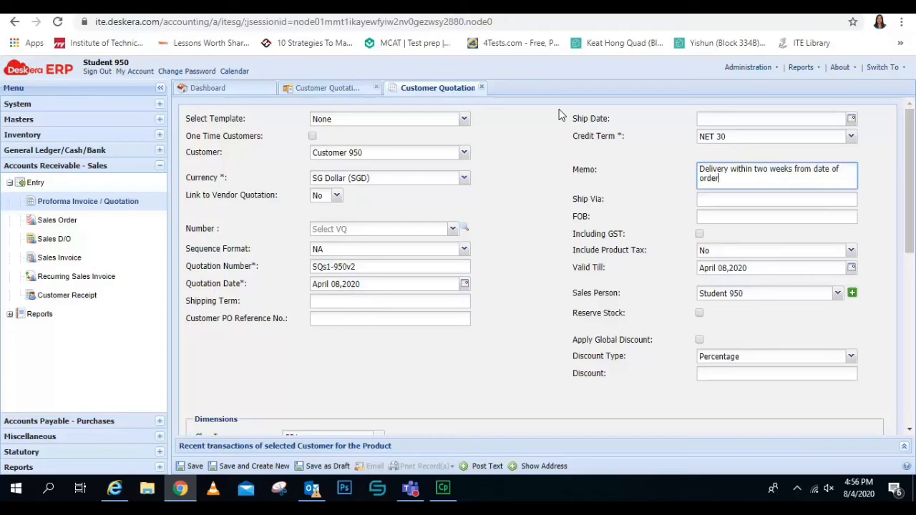
pyautogui.write(' Cash discount 10% 30 ays.')
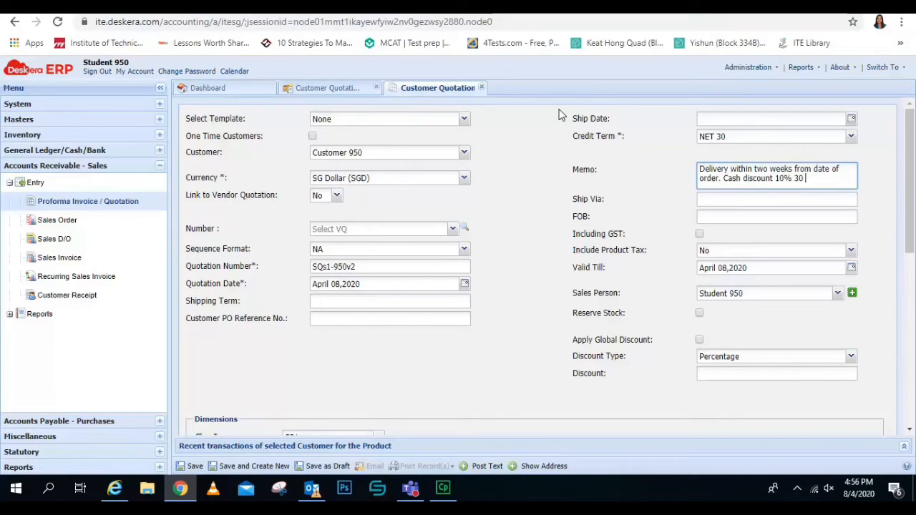
pyautogui.write('ays. ')
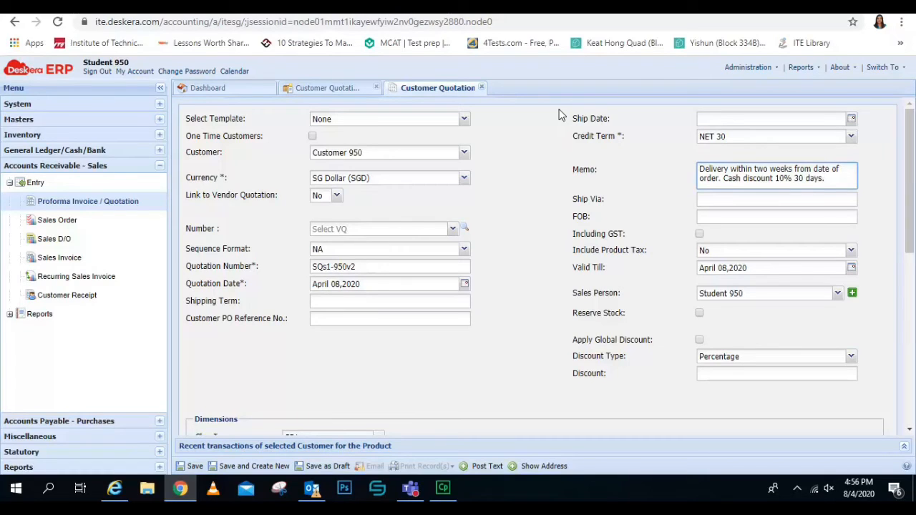
pyautogui.write('10')
pyautogui.press('BackSpace')
pyautogui.press('BackSpace')
pyautogui.write('. Trade discount ')
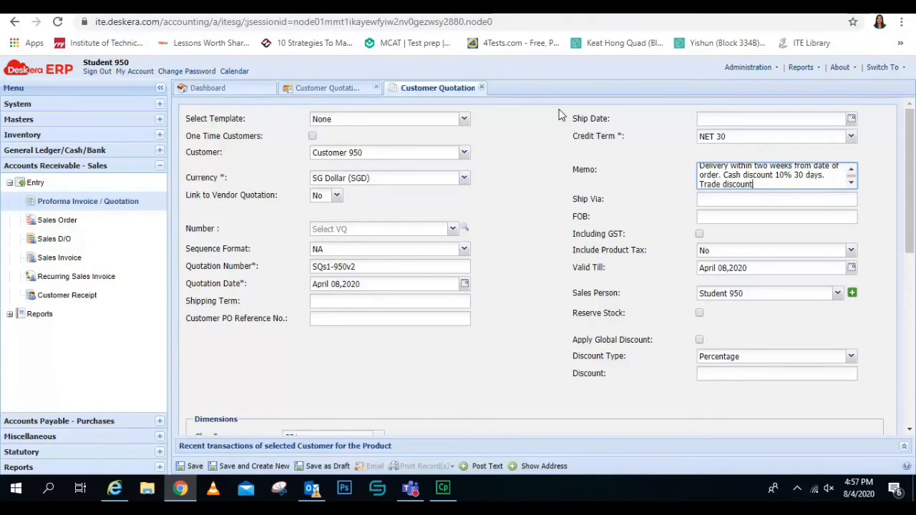
pyautogui.write('10%. Prices quoted must include')
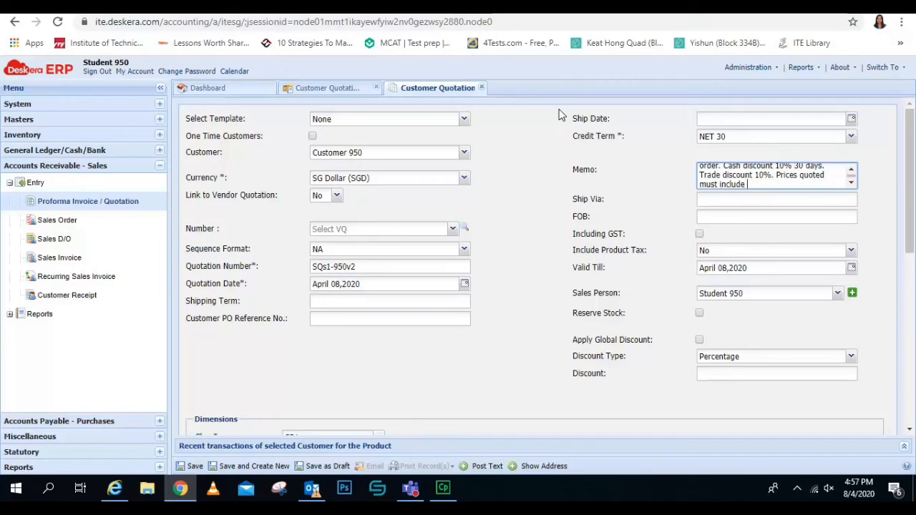
pyautogui.write(' 7% GST.')
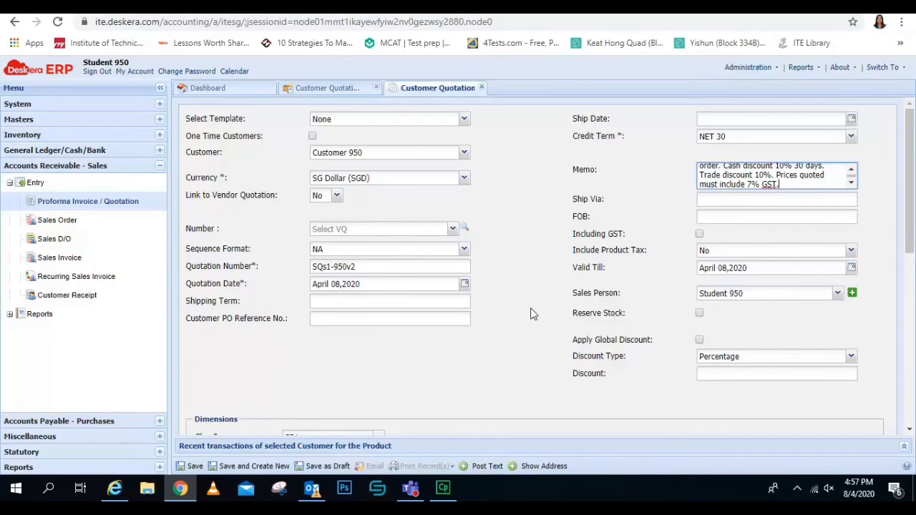
# Add product 104, the red HN WhiteBoard Marker, as the quotation's first line item and widen the Product Name column.
pyautogui.scroll(-3, 530, 308)
pyautogui.scroll(-1, 530, 308)
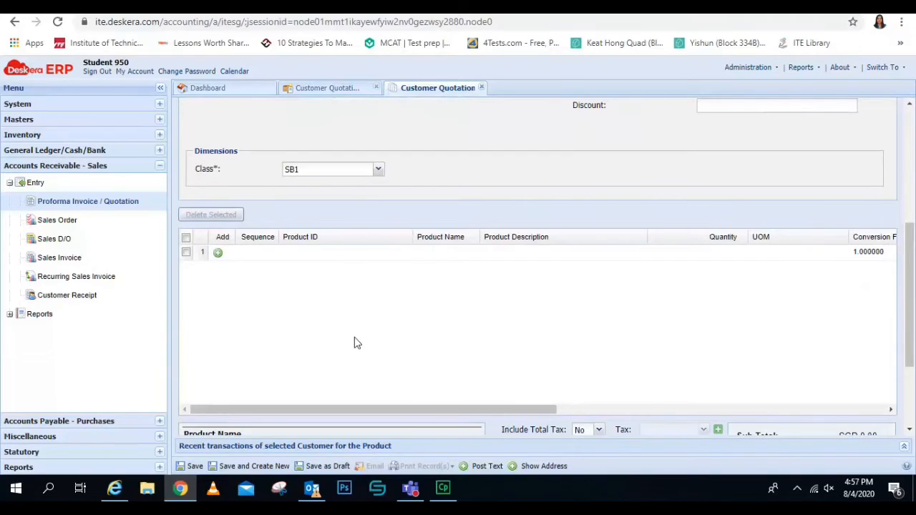
pyautogui.scroll(-1, 354, 337)
pyautogui.scroll(1, 354, 335)
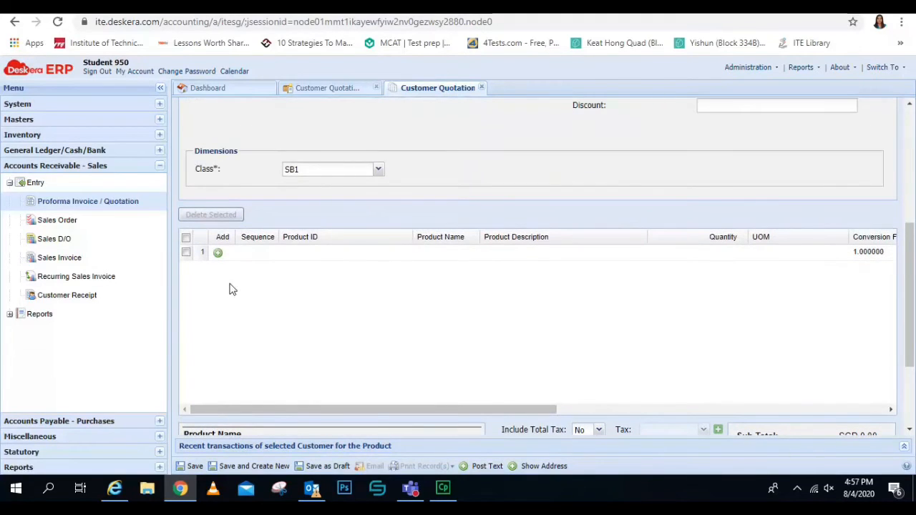
pyautogui.click(218, 252)
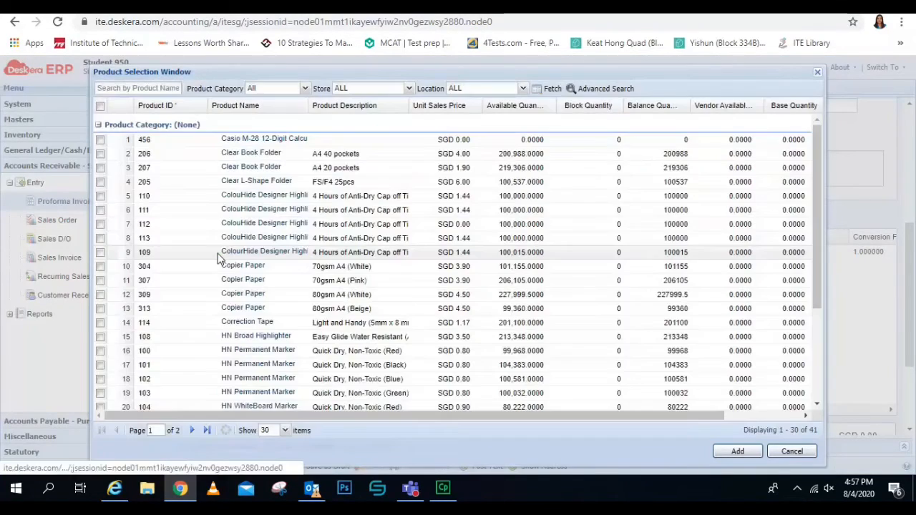
pyautogui.click(149, 89)
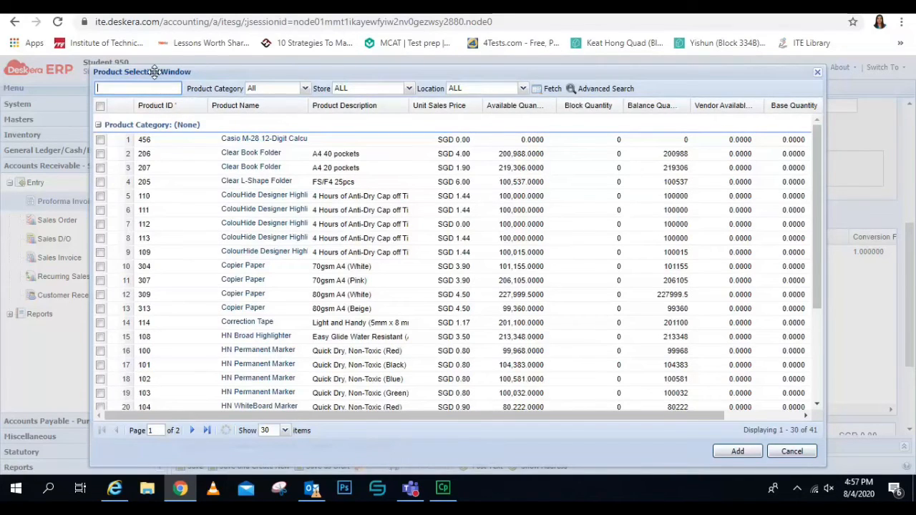
pyautogui.write('104')
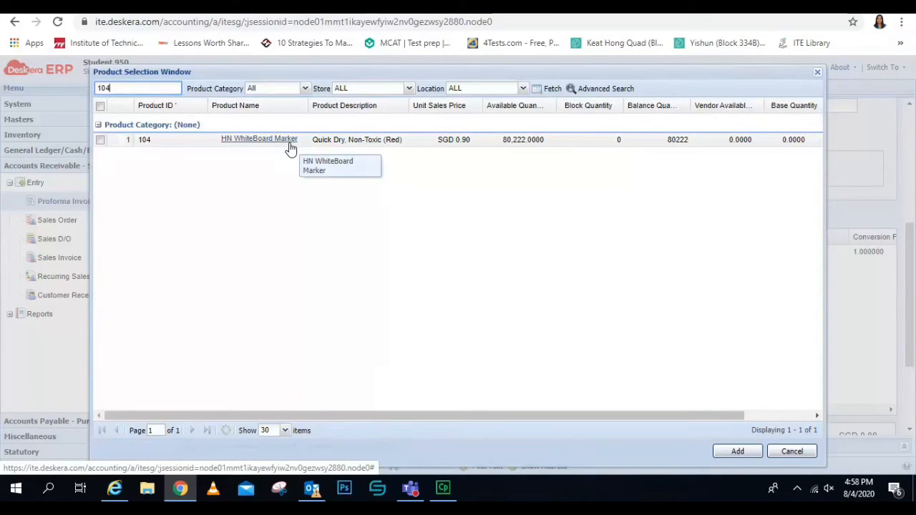
pyautogui.click(101, 139)
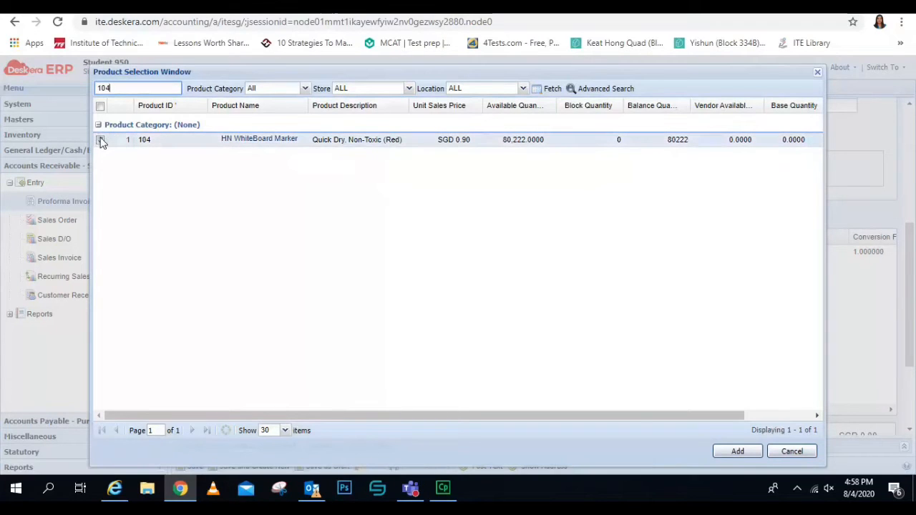
pyautogui.click(737, 451)
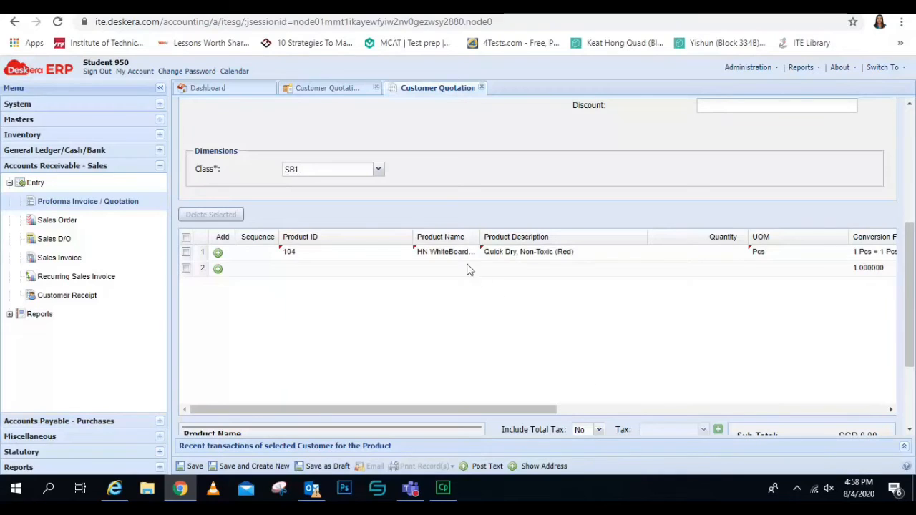
pyautogui.moveTo(482, 237)
pyautogui.mouseDown()
pyautogui.moveTo(553, 243)
pyautogui.moveTo(510, 237)
pyautogui.mouseUp()
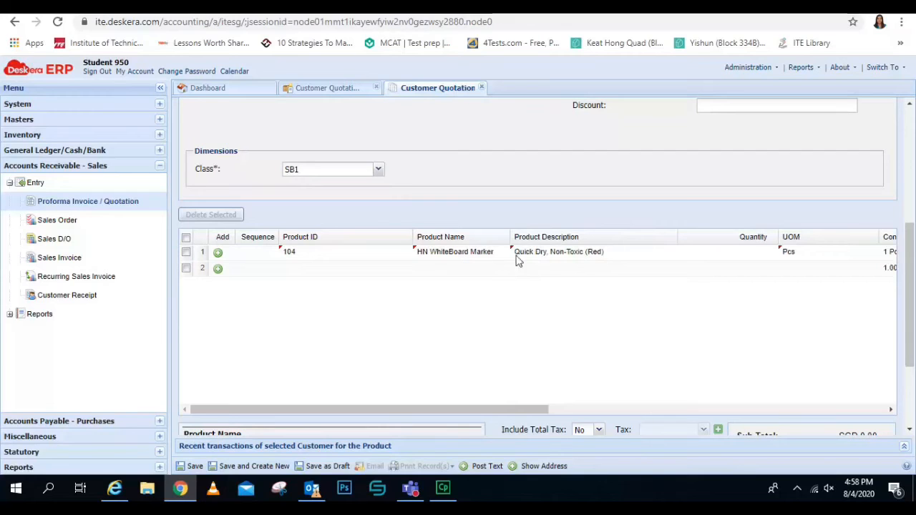
# Find product 105, the black HN WhiteBoard Marker, and add it as the quotation's second line item.
pyautogui.click(217, 269)
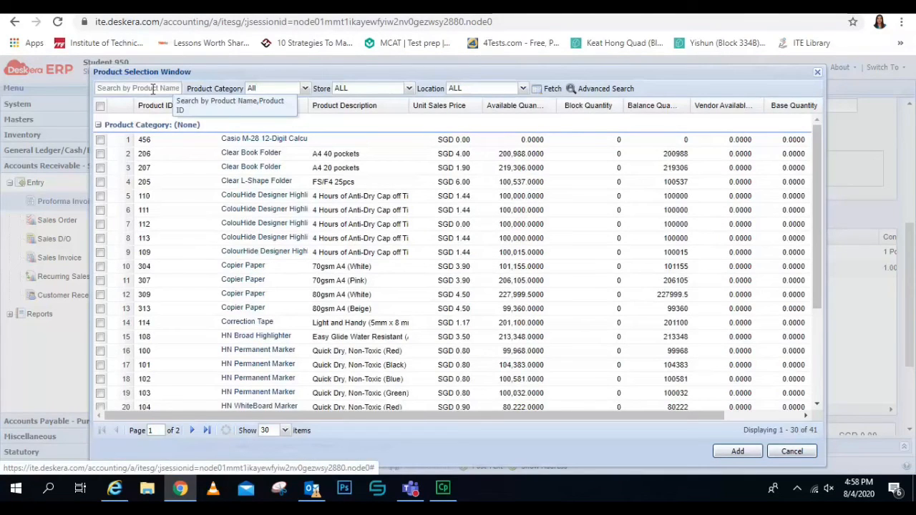
pyautogui.click(143, 90)
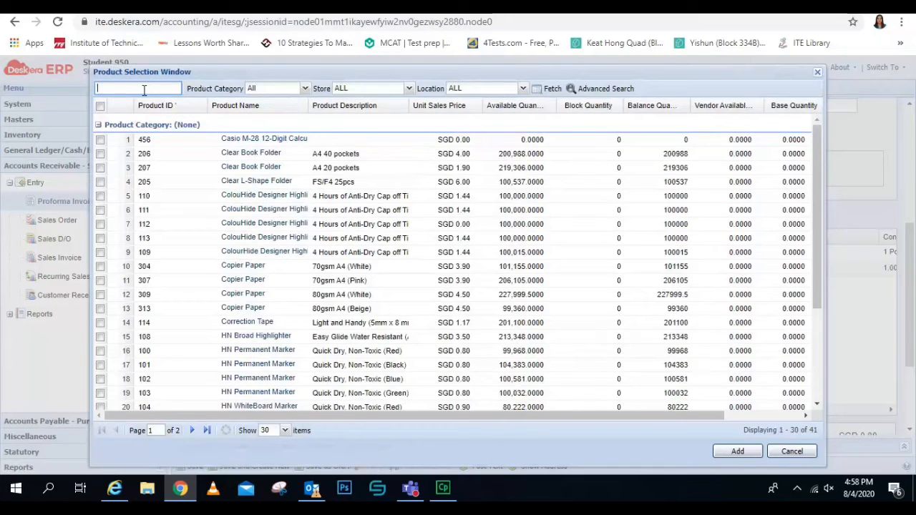
pyautogui.write('105')
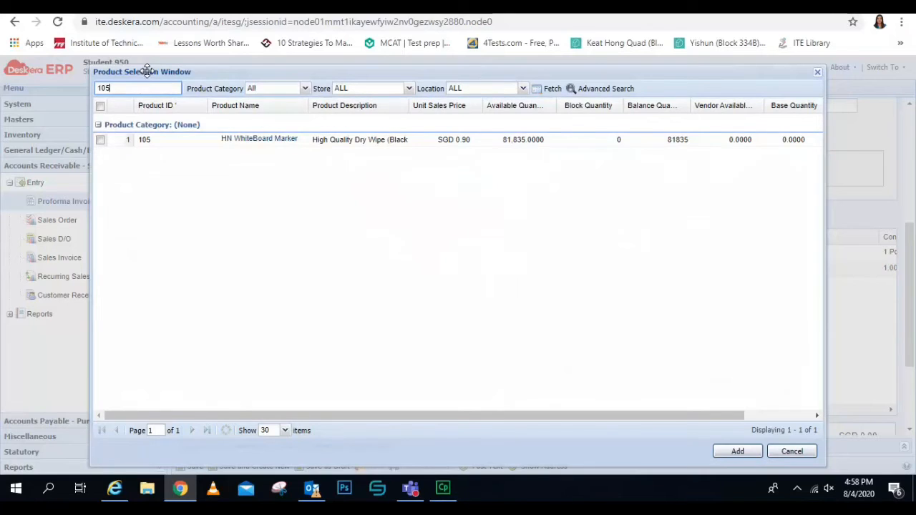
pyautogui.click(100, 139)
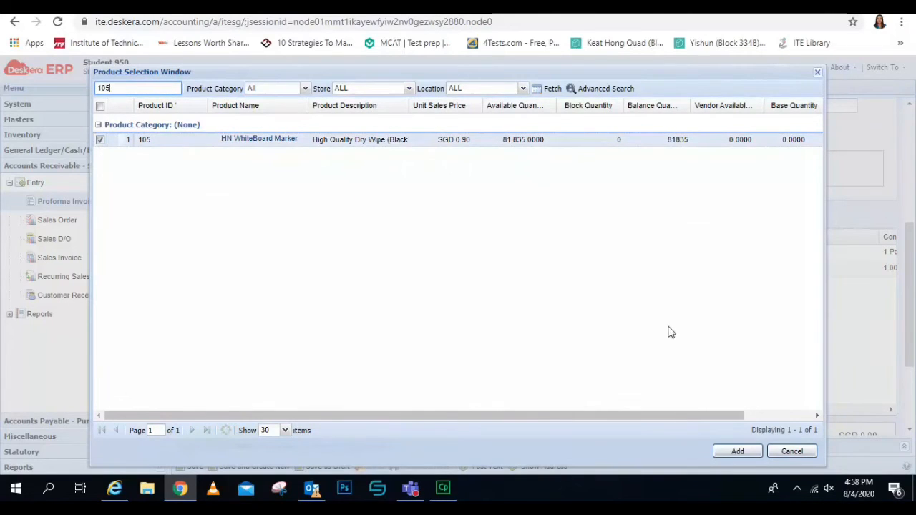
pyautogui.click(740, 456)
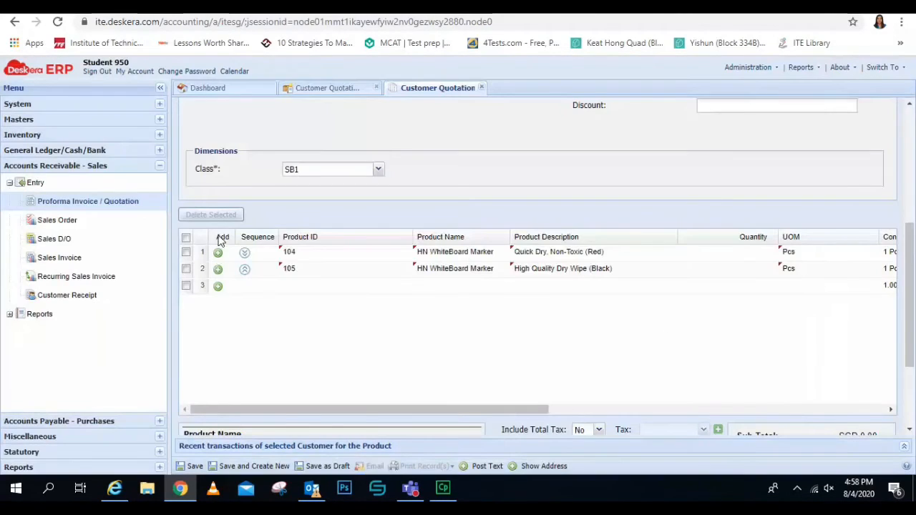
# Find product 106, the blue HN WhiteBoard Marker, and add it as the quotation's third line item.
pyautogui.click(218, 286)
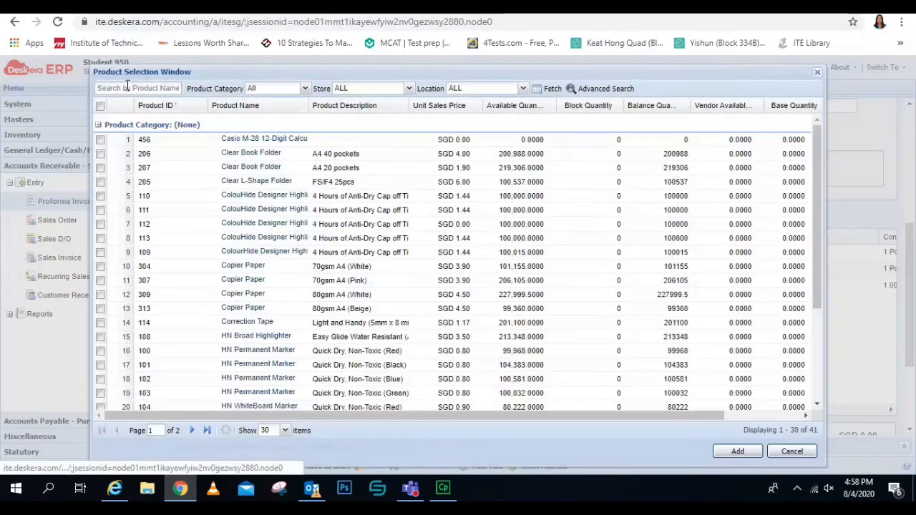
pyautogui.click(132, 88)
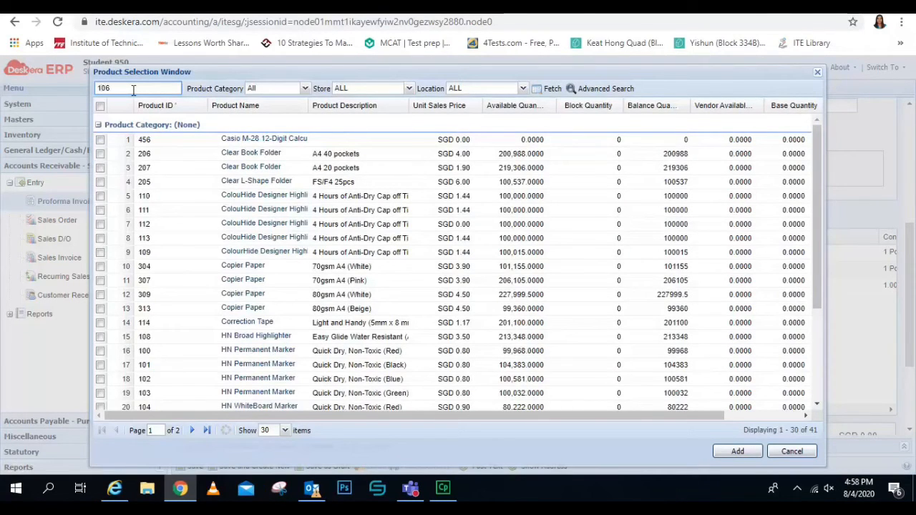
pyautogui.click(100, 140)
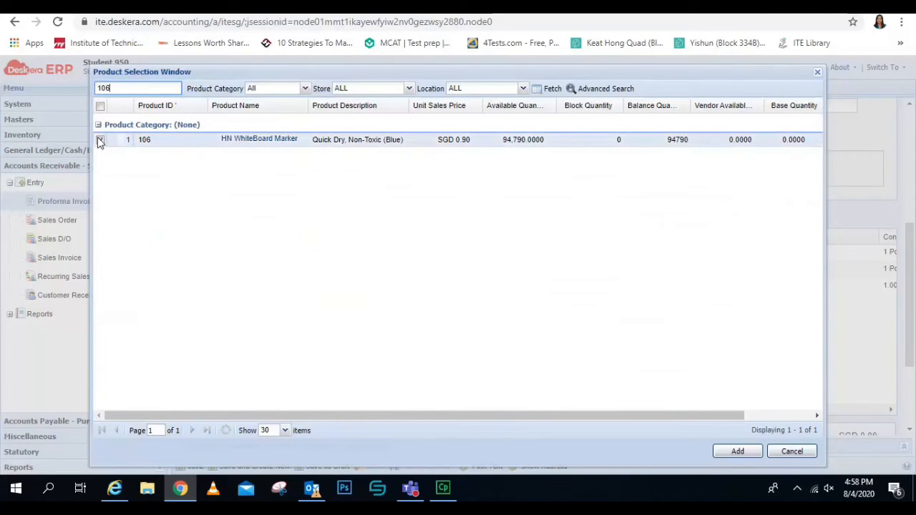
pyautogui.click(736, 453)
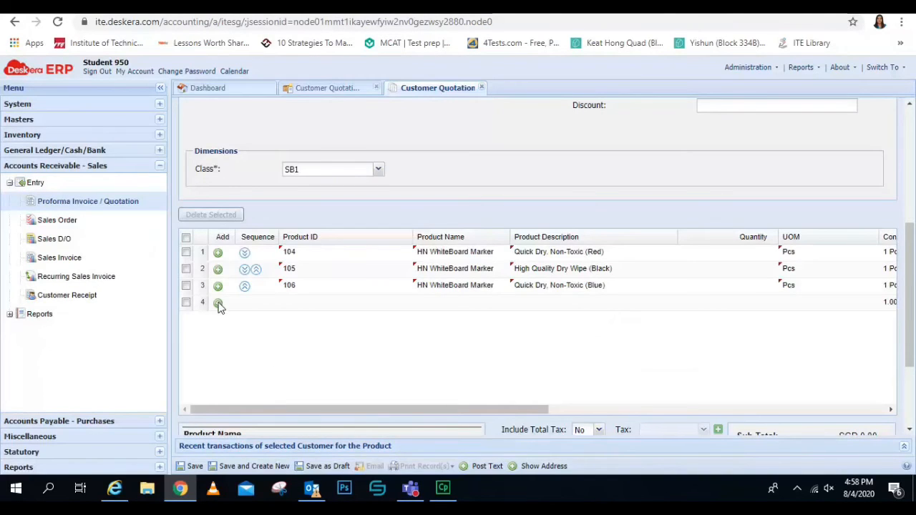
# Find product 120, the magnetic whiteboard eraser, and add it as the quotation's fourth line item.
pyautogui.click(218, 304)
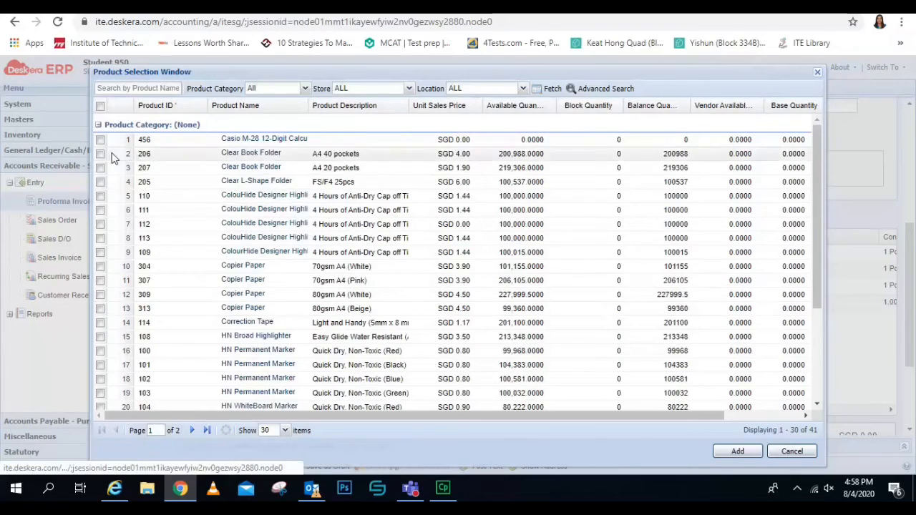
pyautogui.click(123, 88)
pyautogui.write('120')
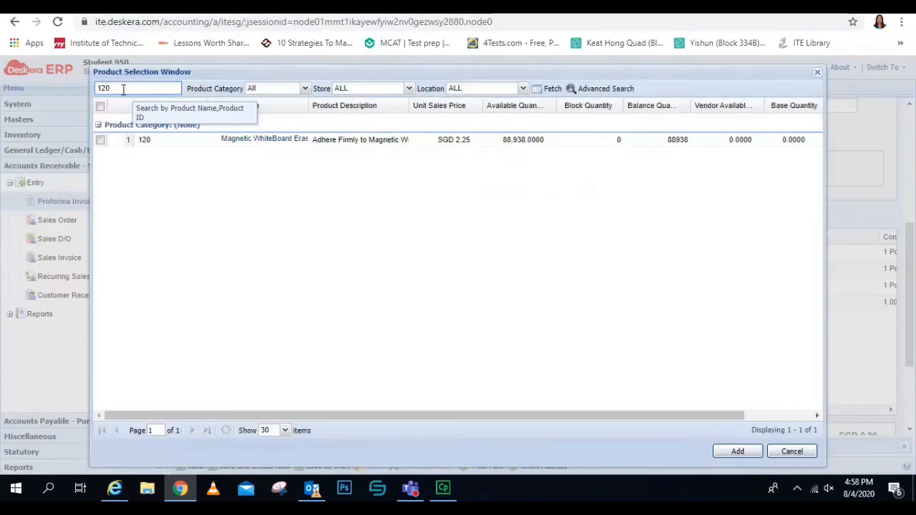
pyautogui.click(101, 141)
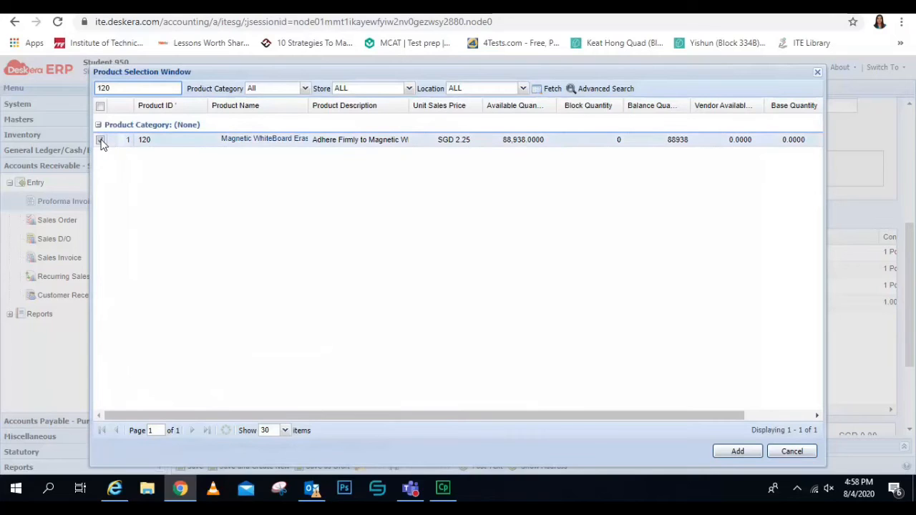
pyautogui.click(737, 452)
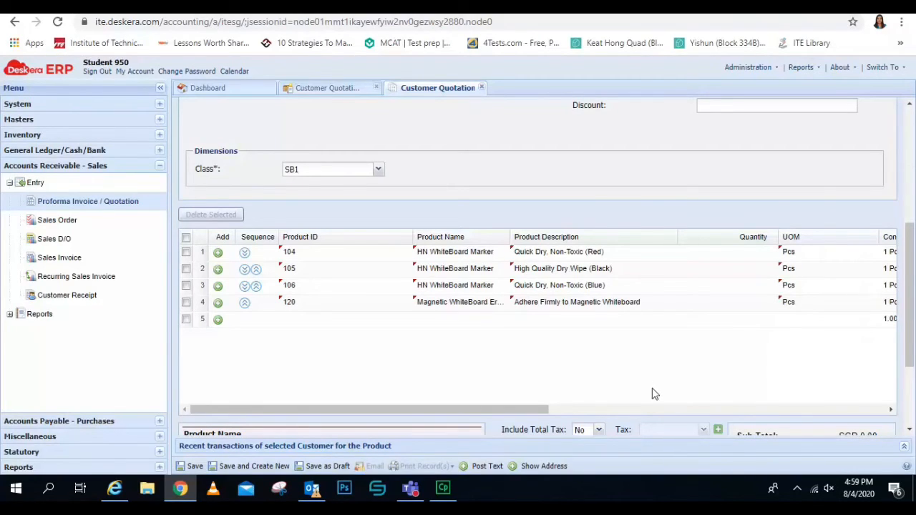
# Set the quantities to 30 for each of products 104, 105 and 106, and 20 for product 120.
pyautogui.click(744, 252)
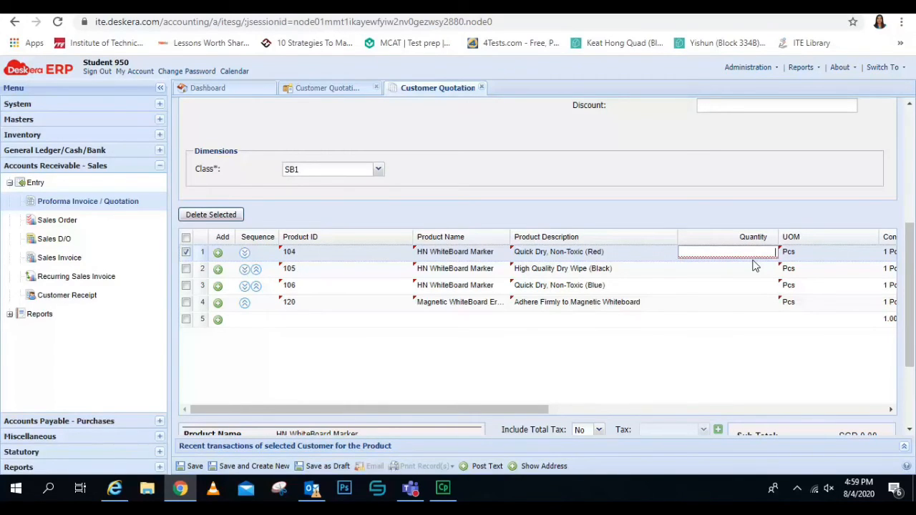
pyautogui.write('30')
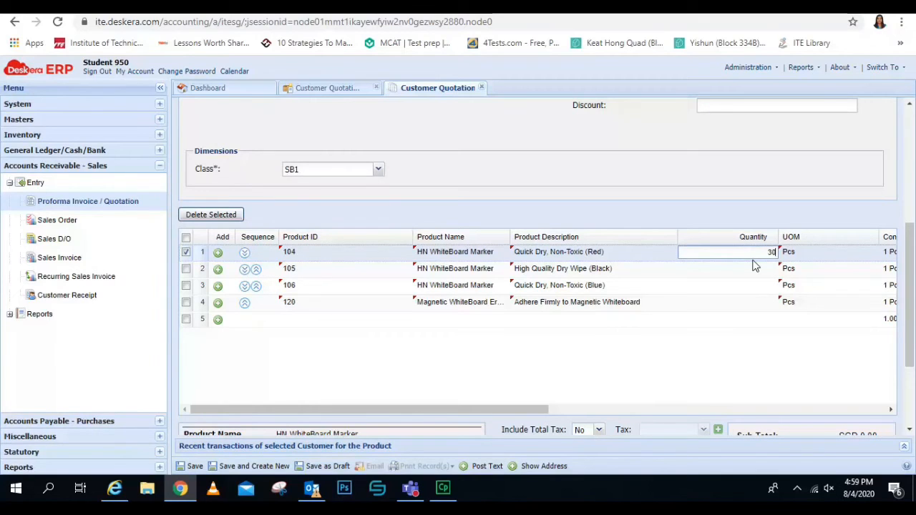
pyautogui.click(751, 268)
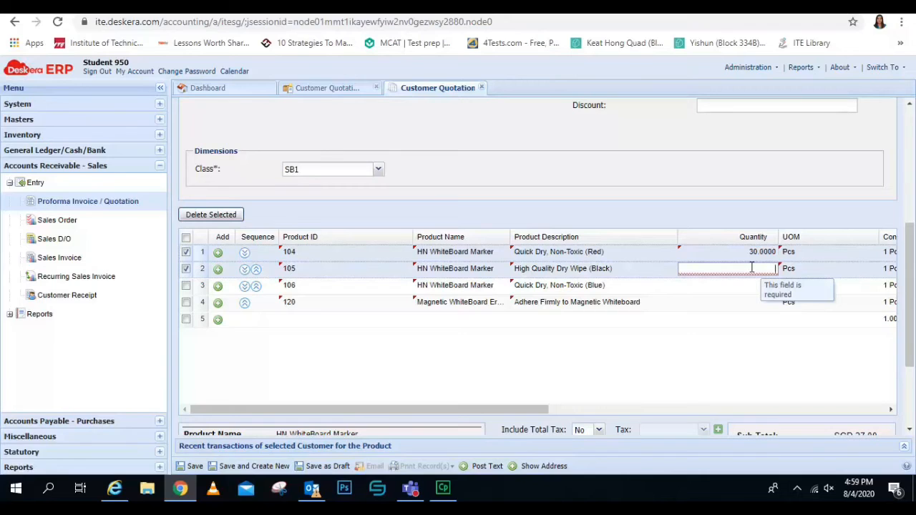
pyautogui.write('30')
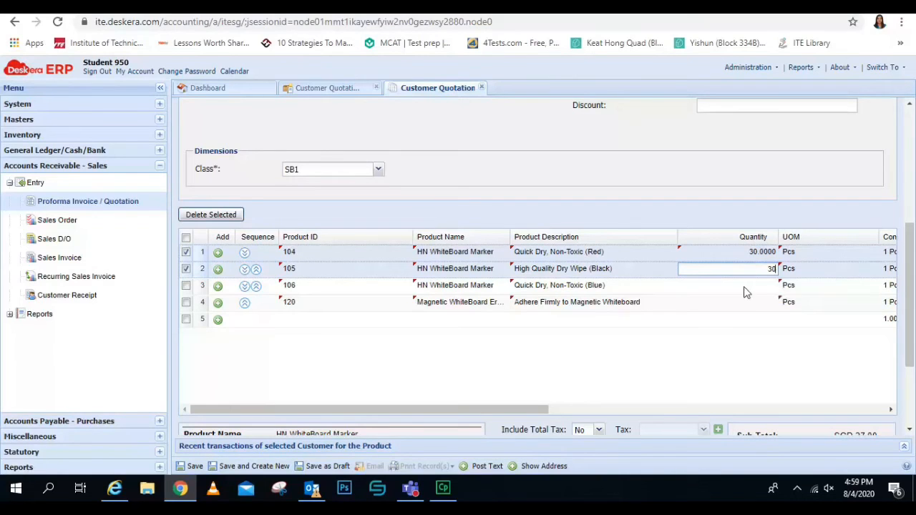
pyautogui.click(744, 285)
pyautogui.write('30')
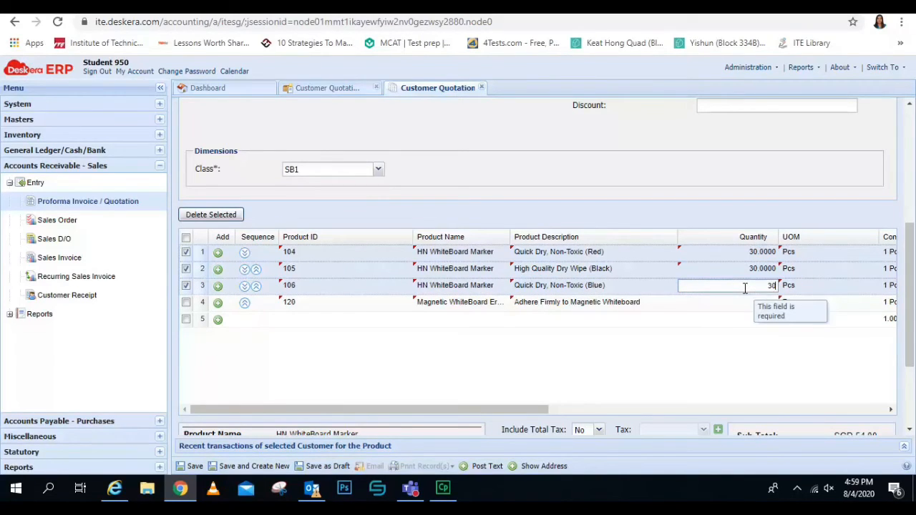
pyautogui.click(742, 303)
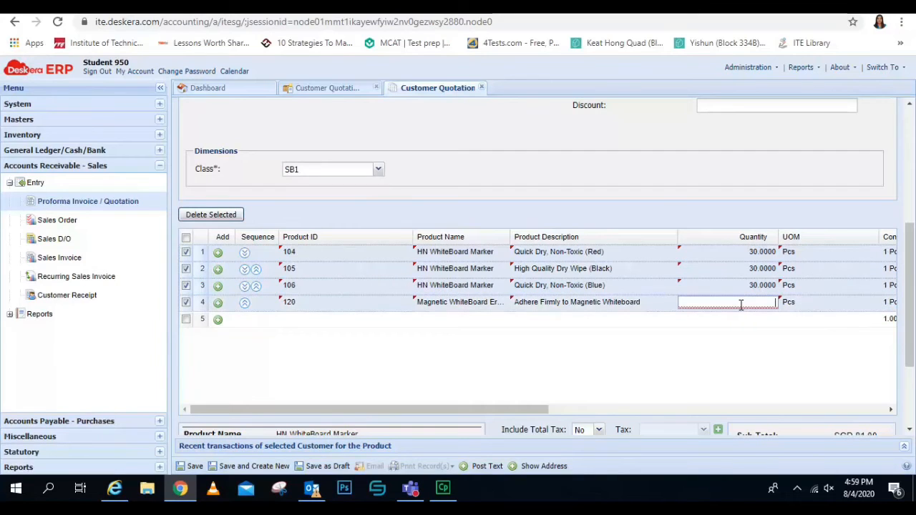
pyautogui.write('20')
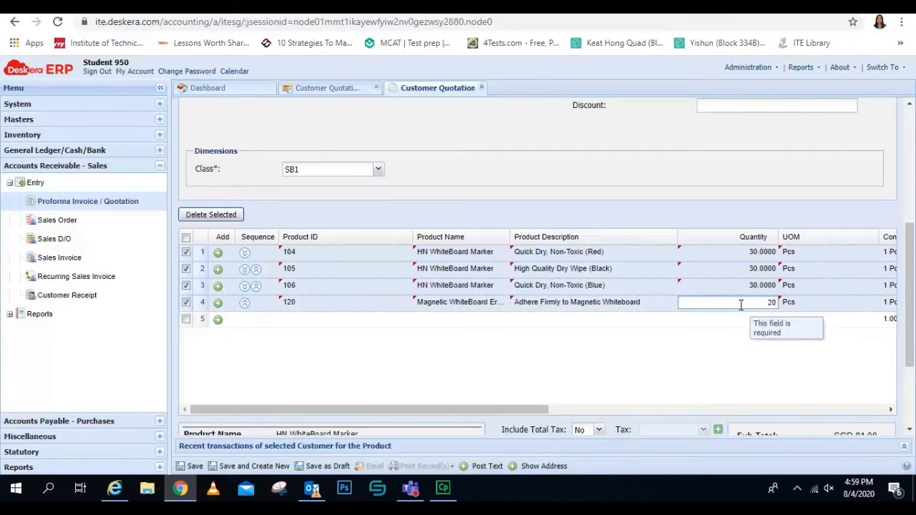
pyautogui.click(730, 362)
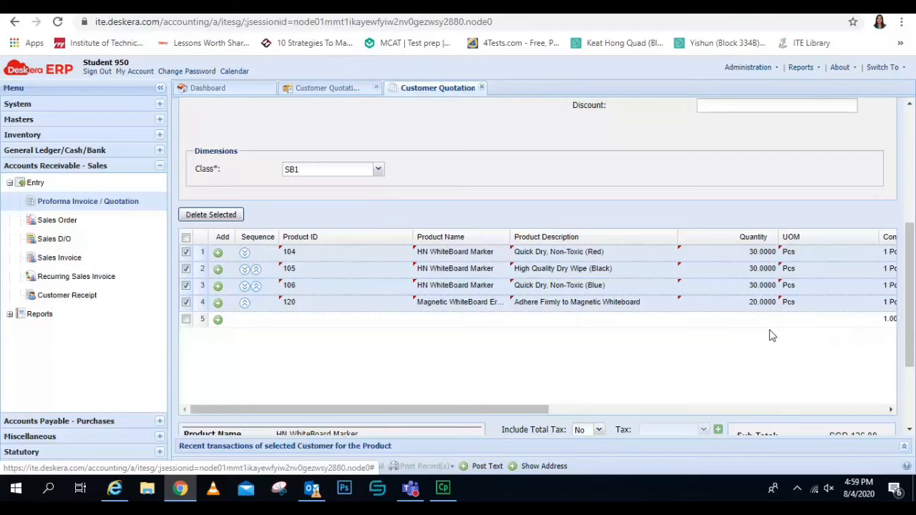
# Apply a global discount of 10 percent to all line items of the quotation.
pyautogui.scroll(-2, 751, 370)
pyautogui.scroll(5, 744, 348)
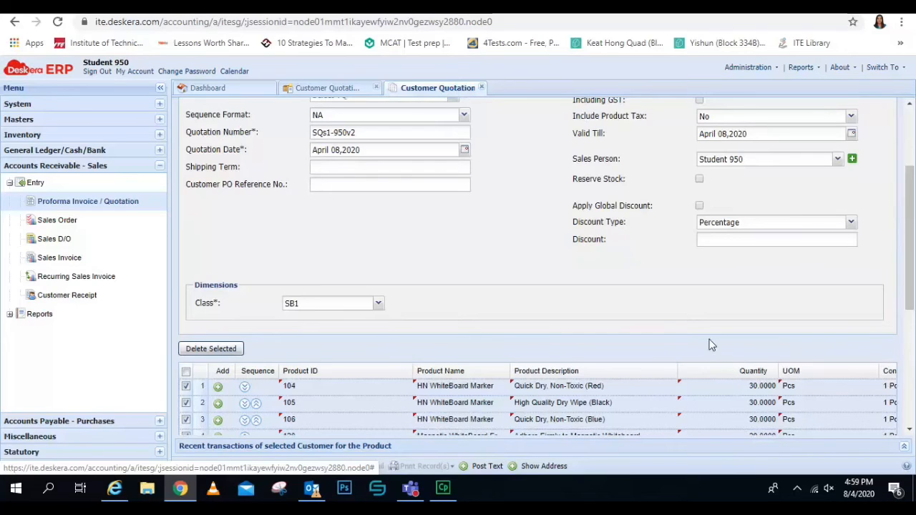
pyautogui.scroll(-2, 707, 311)
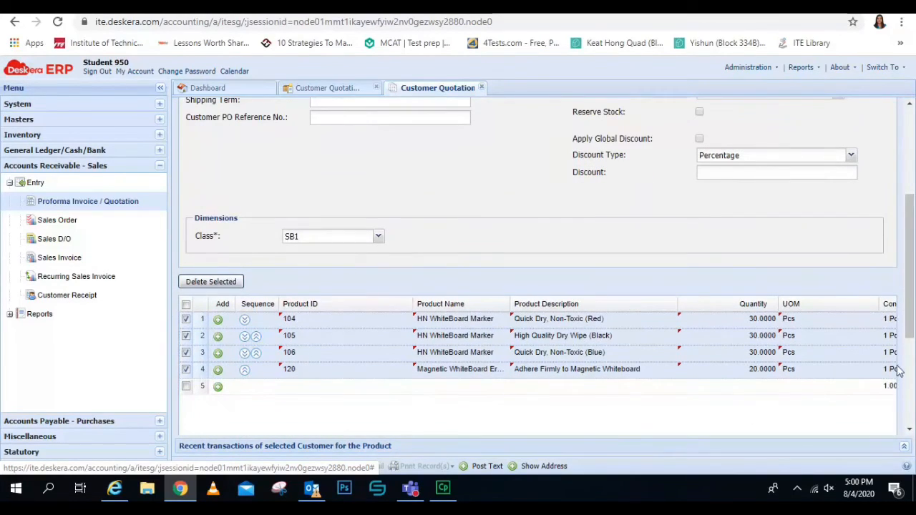
pyautogui.scroll(2, 701, 379)
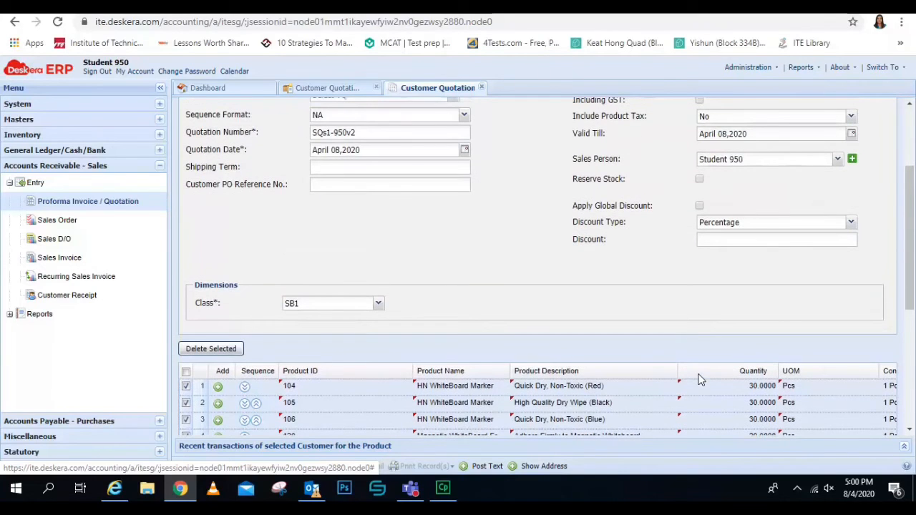
pyautogui.click(700, 207)
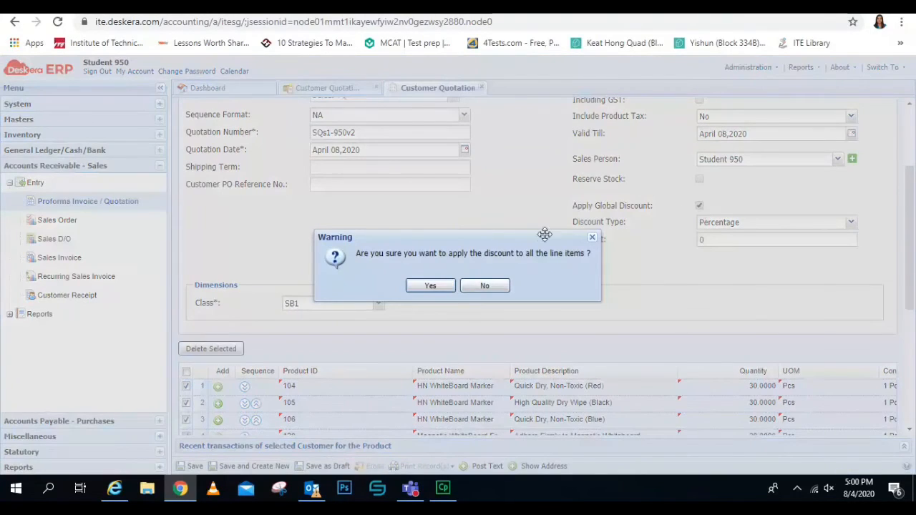
pyautogui.click(424, 289)
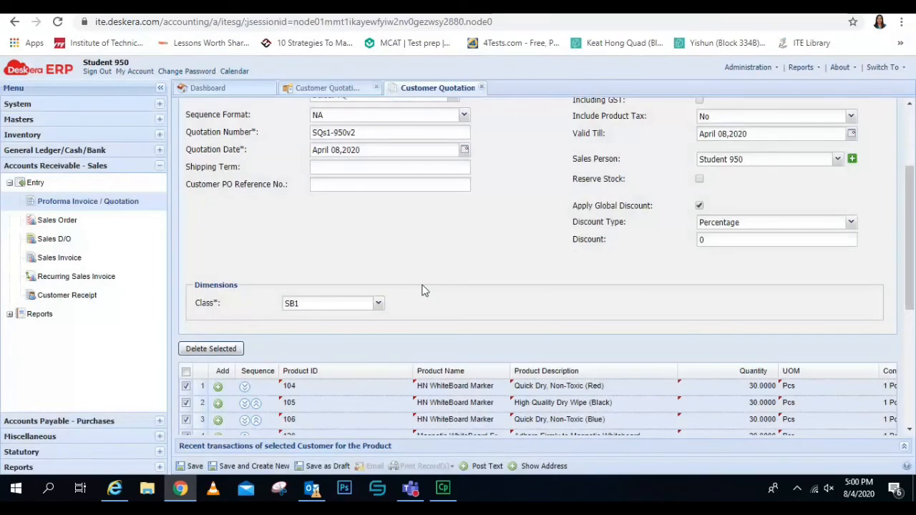
pyautogui.click(799, 237)
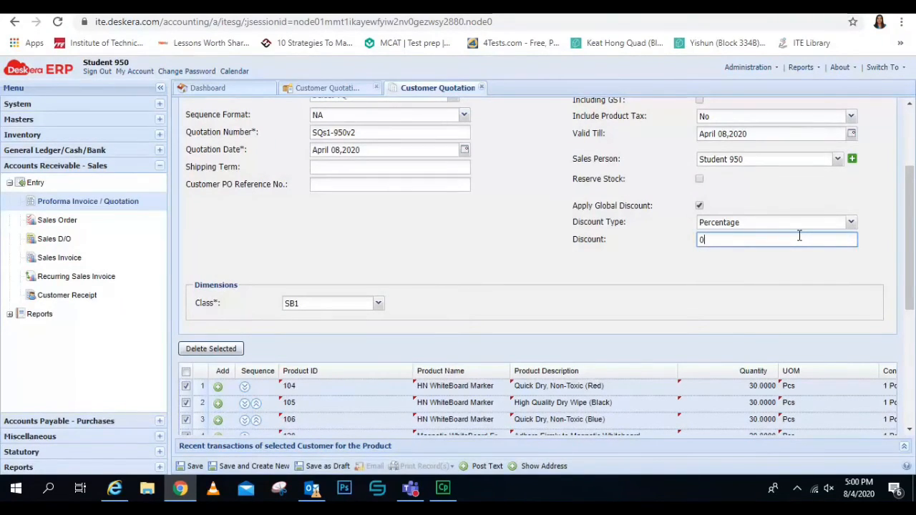
pyautogui.write('10')
pyautogui.scroll(-3, 631, 270)
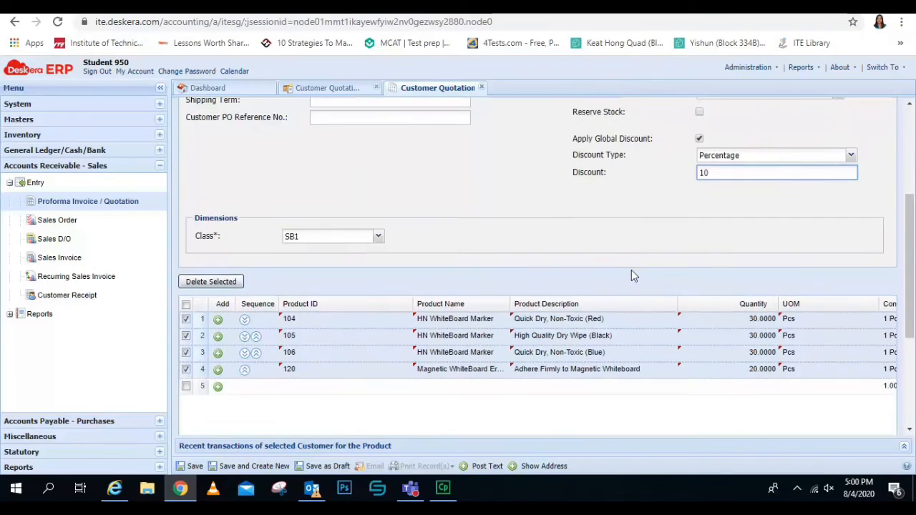
# Include total tax in the quotation and select GST(SR)@7.00% as the tax.
pyautogui.scroll(-1, 631, 271)
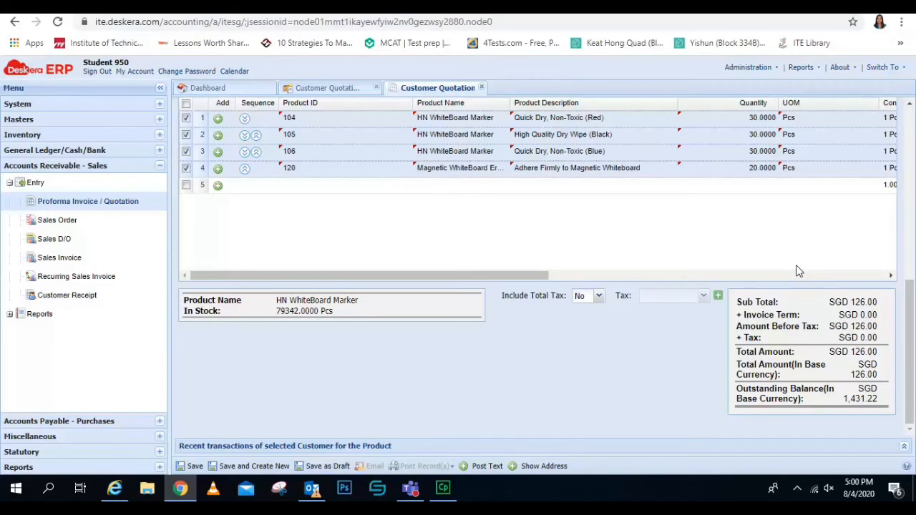
pyautogui.click(599, 296)
pyautogui.click(585, 313)
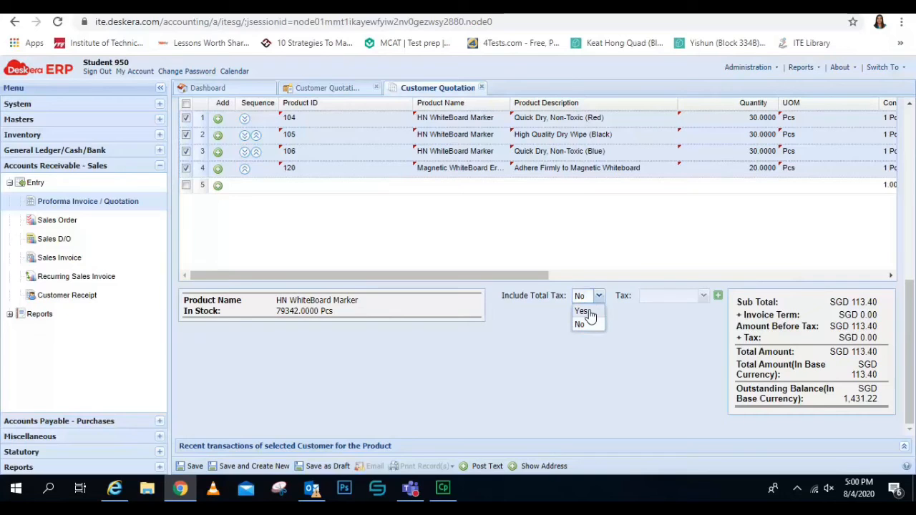
pyautogui.click(704, 297)
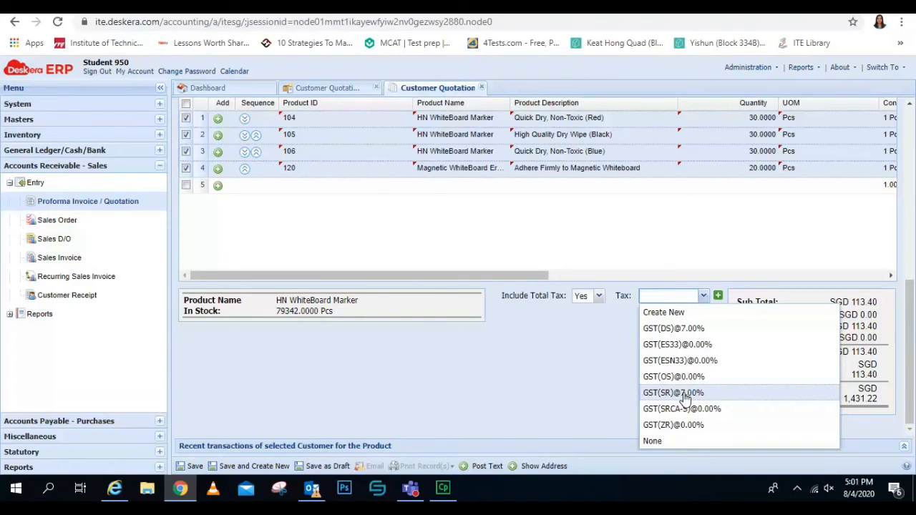
pyautogui.click(684, 395)
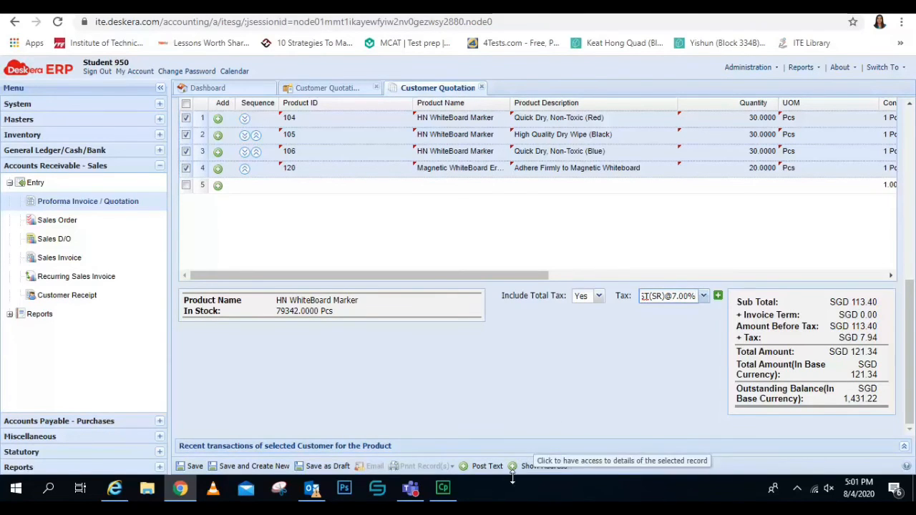
# Open the quotation's address details and replace the billing address with the customer's full block, building, unit, street and postal code.
pyautogui.click(542, 466)
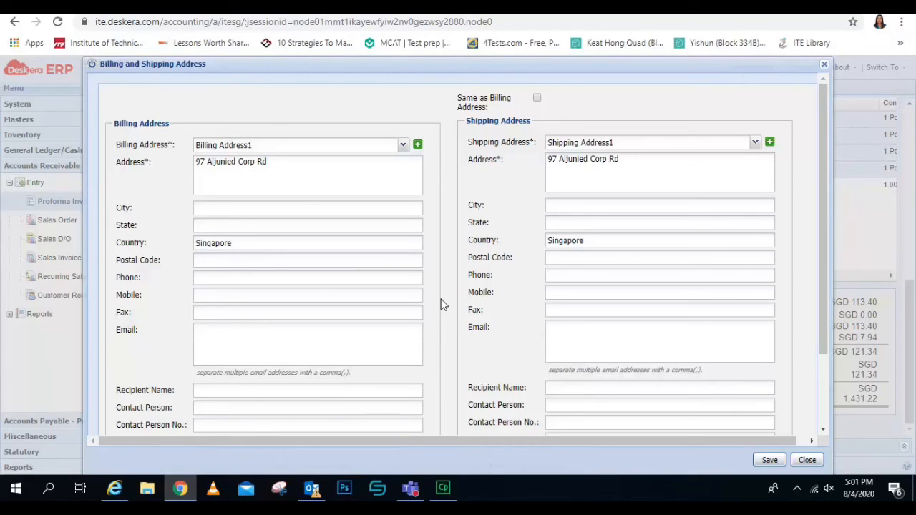
pyautogui.moveTo(294, 170); pyautogui.dragTo(172, 174)
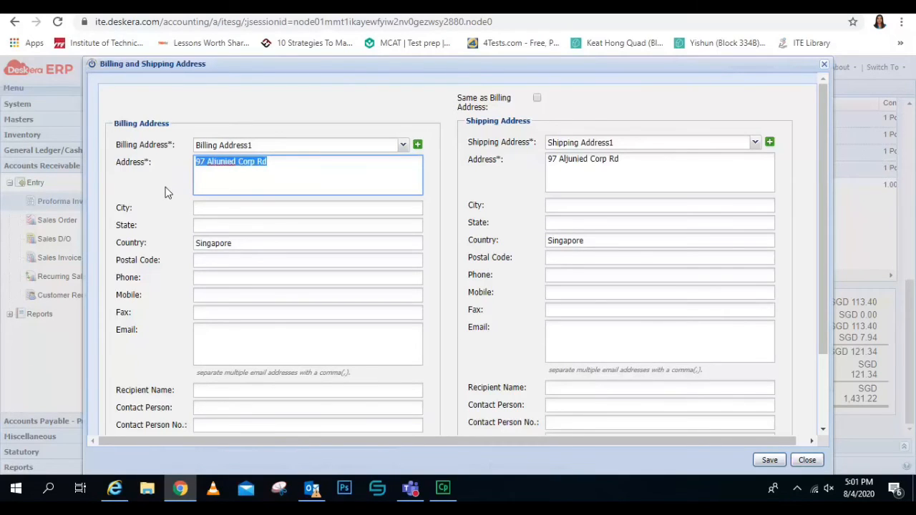
pyautogui.write('Blk 60')
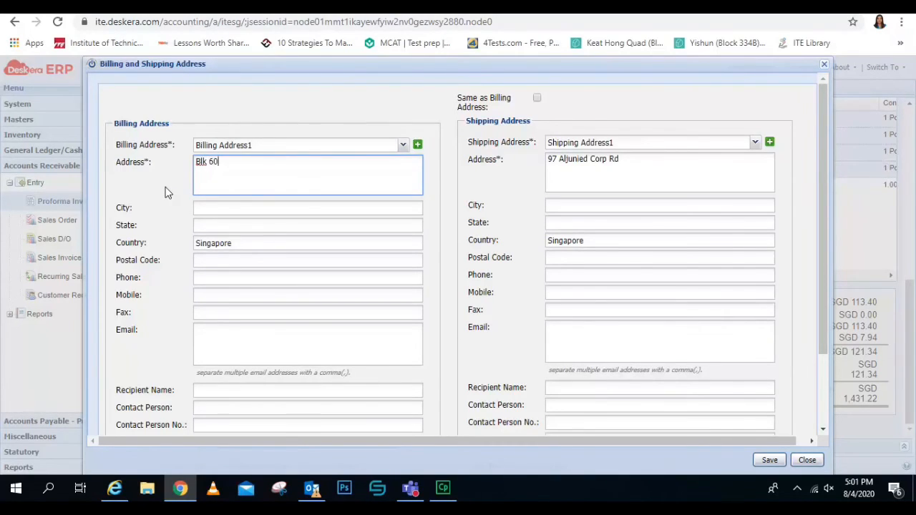
pyautogui.write('7')
pyautogui.press('Return')
pyautogui.write('Plaza Link ')
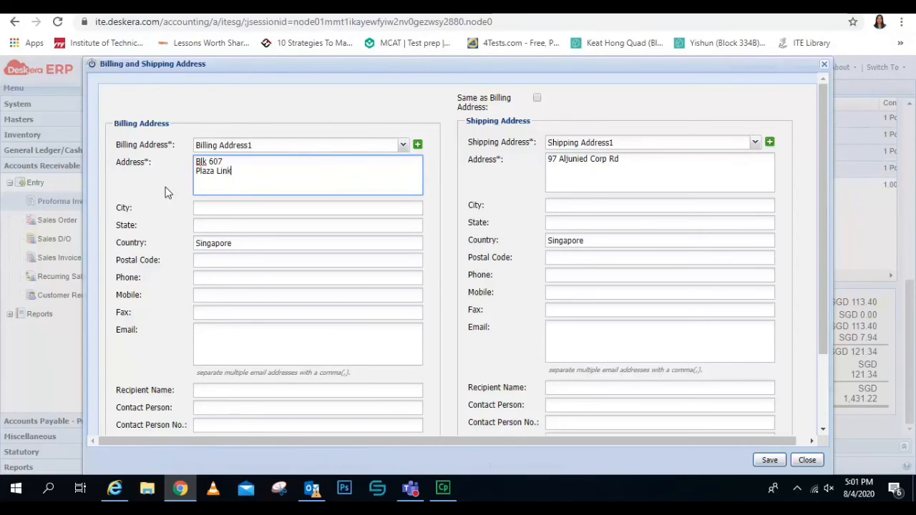
pyautogui.write('Square')
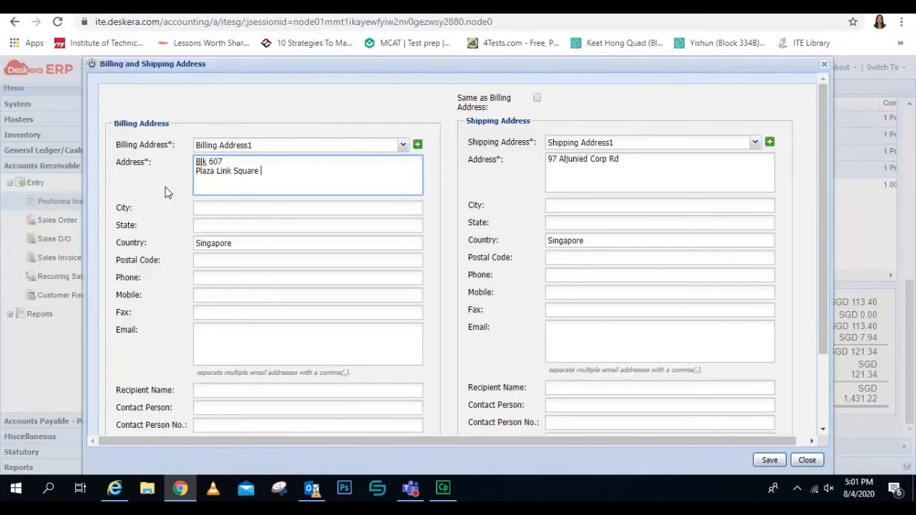
pyautogui.press('Return')
pyautogui.write('#12-123')
pyautogui.press('Return')
pyautogui.write('Tiong ')
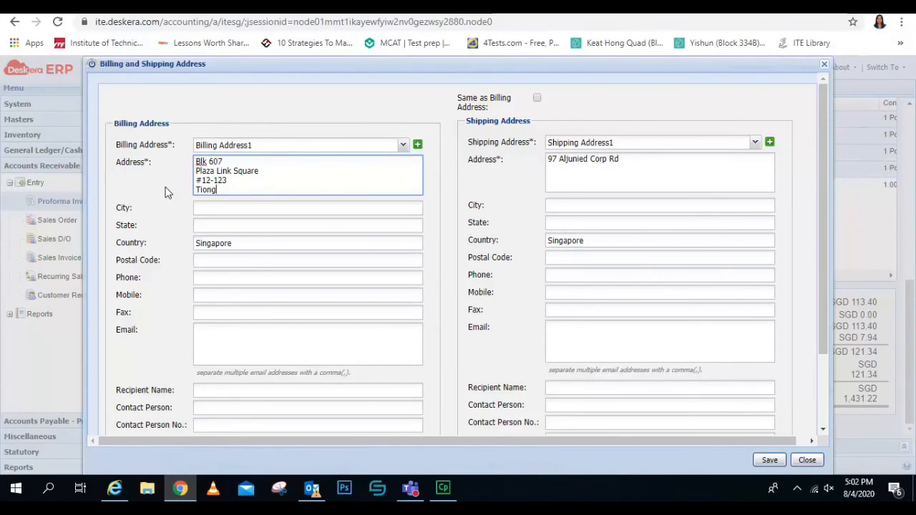
pyautogui.write('Bahru Road')
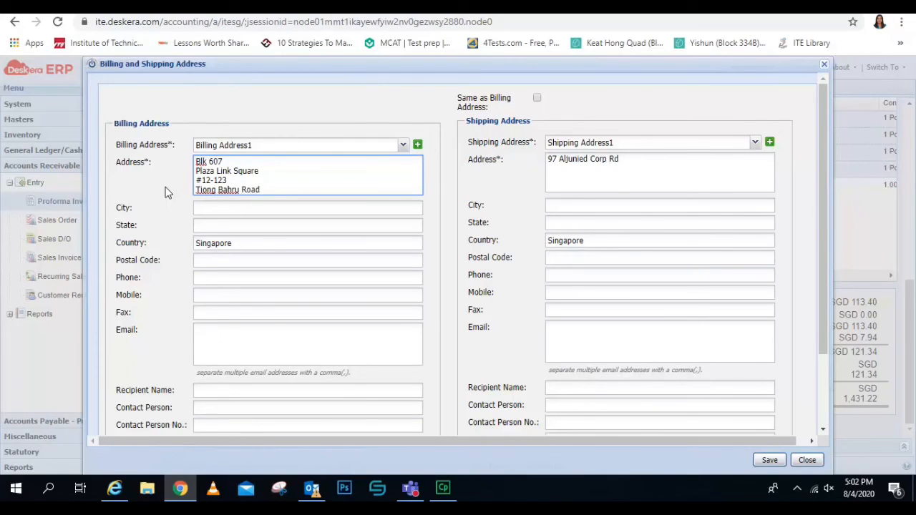
pyautogui.press('Return')
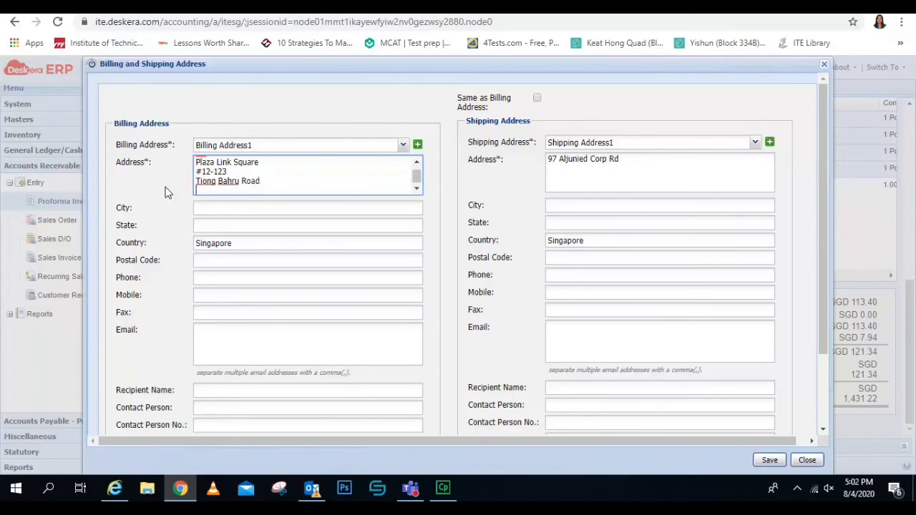
pyautogui.write('Singapore')
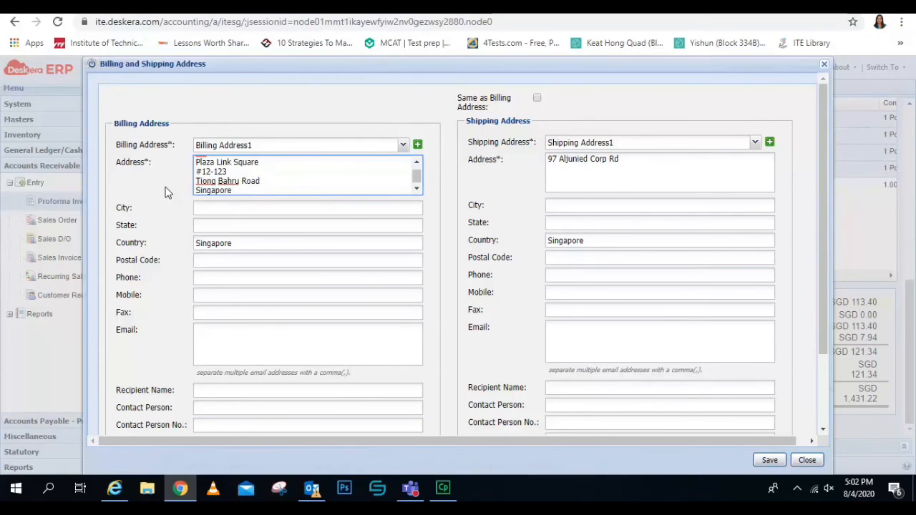
pyautogui.write(' 708')
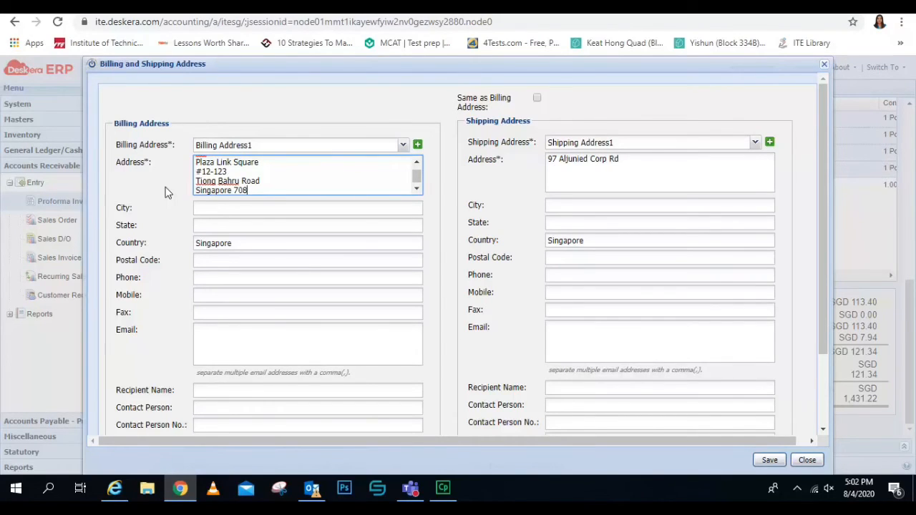
pyautogui.write('607')
pyautogui.scroll(1, 241, 178)
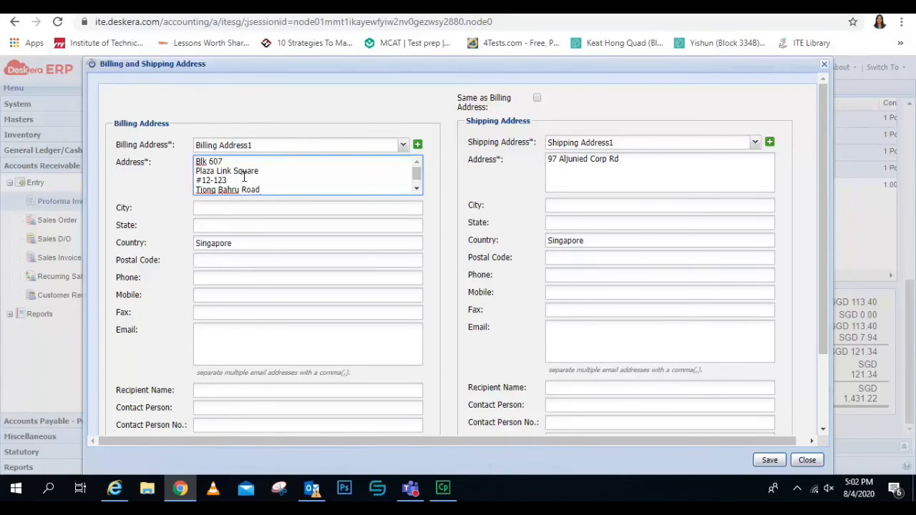
pyautogui.scroll(-1, 243, 176)
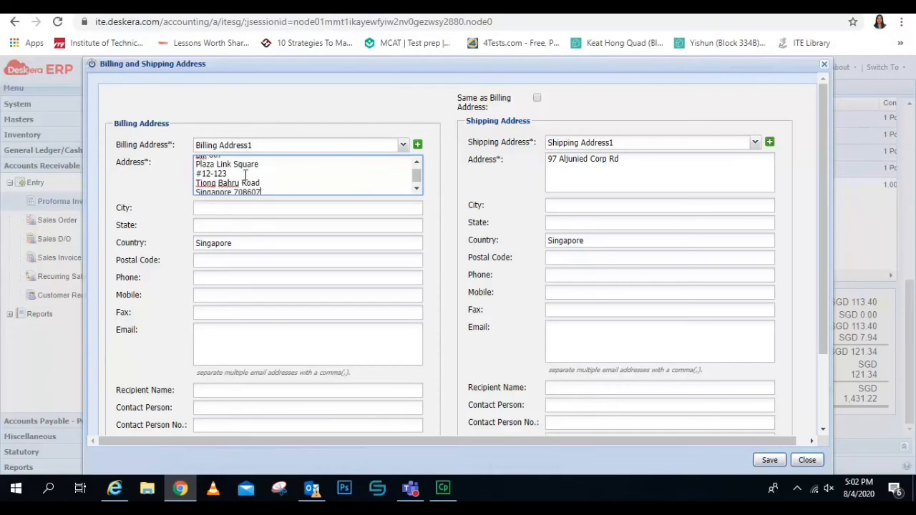
pyautogui.scroll(1, 245, 175)
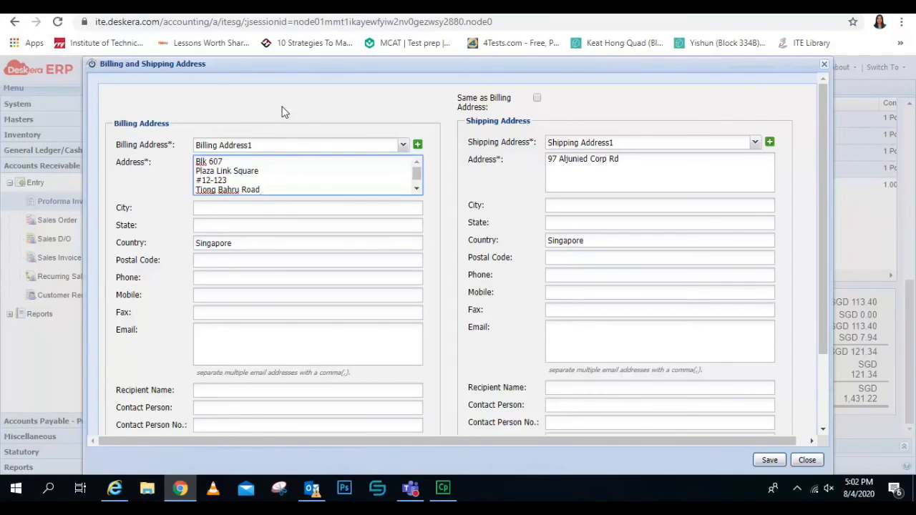
# Make the shipping address the same as the billing address and save the address details.
pyautogui.click(537, 99)
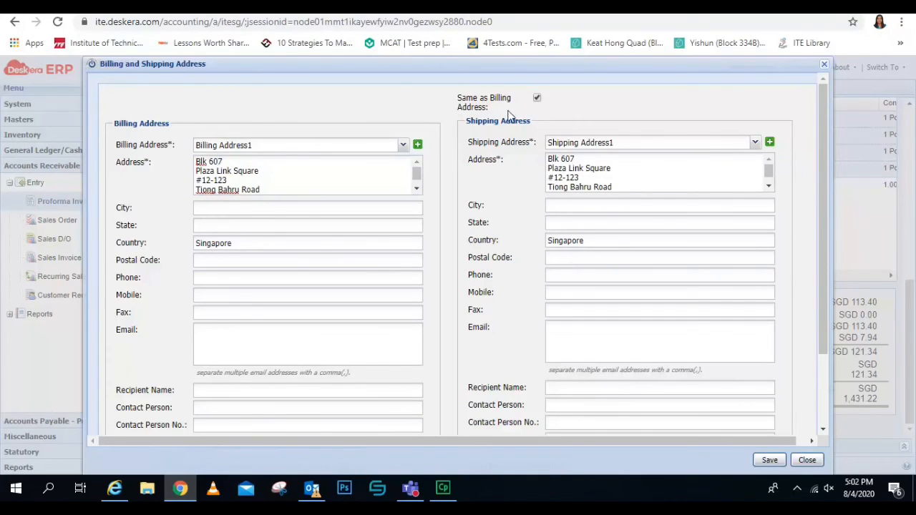
pyautogui.click(769, 462)
pyautogui.click(456, 287)
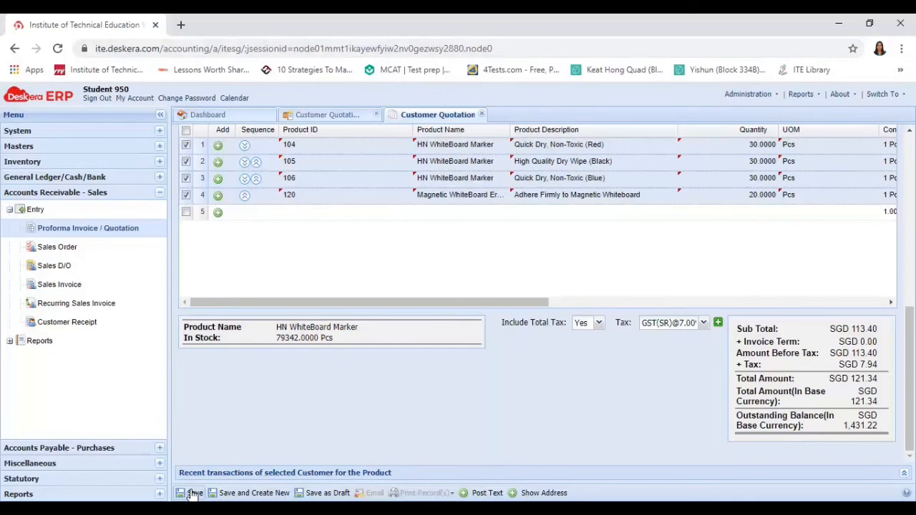
# Save the customer quotation record and confirm the save.
pyautogui.click(192, 493)
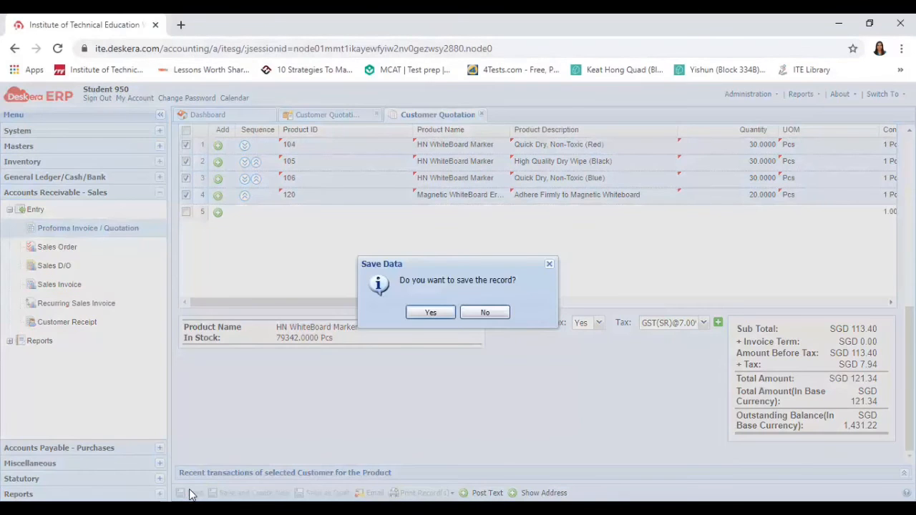
pyautogui.click(427, 310)
pyautogui.press('Return')
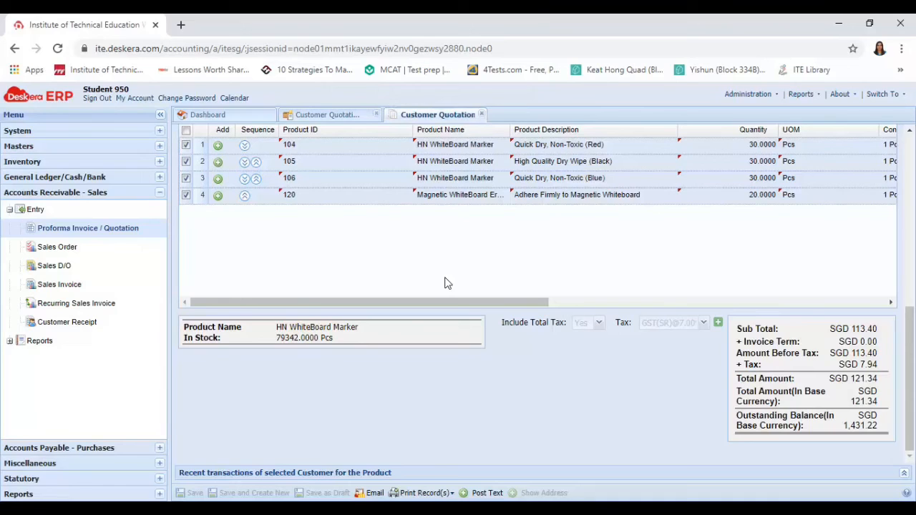
# Print the saved quotation with the Default Template and prefix the PDF's file name with "Reg Number_Name_".
pyautogui.click(415, 493)
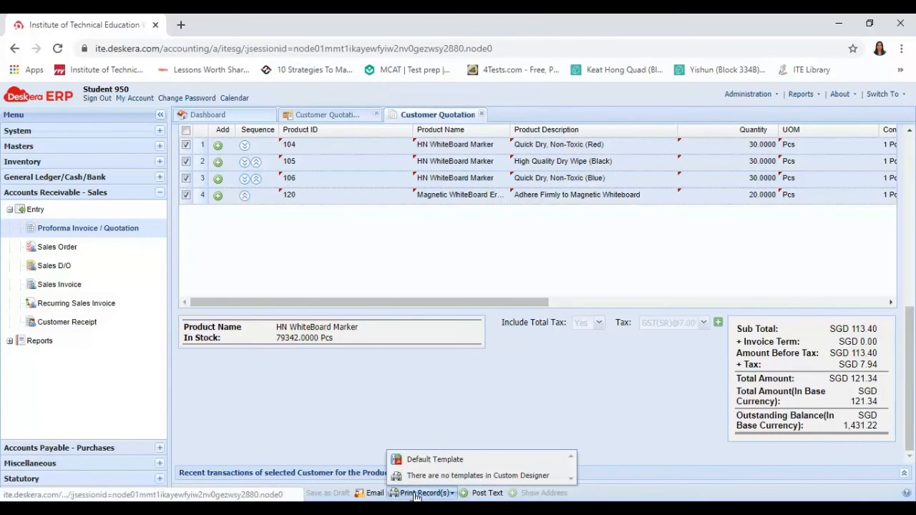
pyautogui.click(434, 458)
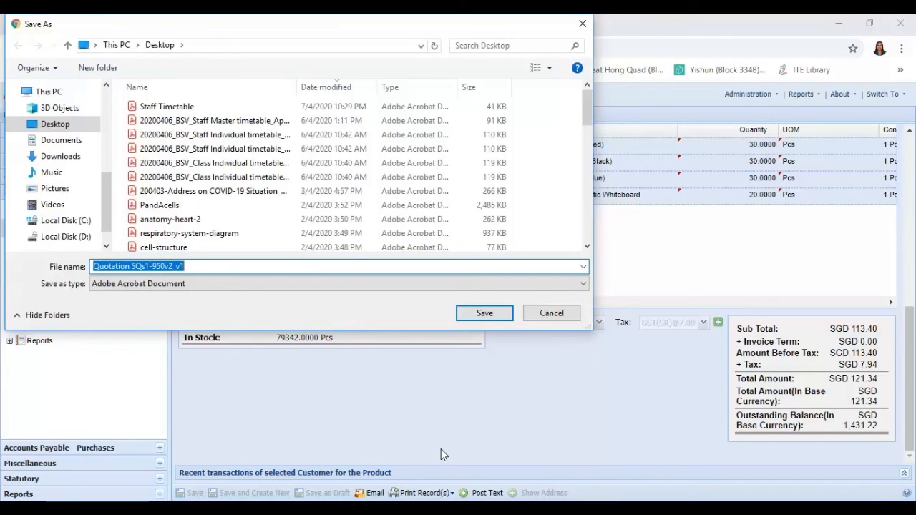
pyautogui.press('Right')
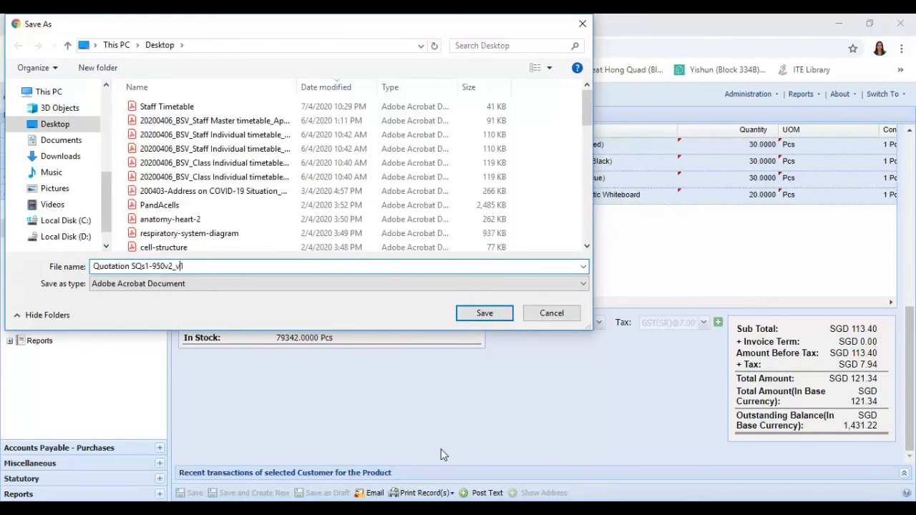
pyautogui.press('Left')
pyautogui.press('Left')
pyautogui.press('Left')
pyautogui.press('Left')
pyautogui.press('Left')
pyautogui.press('Left')
pyautogui.press('Left')
pyautogui.press('Left')
pyautogui.press('Left')
pyautogui.press('Left')
pyautogui.press('Left')
pyautogui.press('Left')
pyautogui.press('Left')
pyautogui.press('Left')
pyautogui.press('Left')
pyautogui.press('Left')
pyautogui.press('Left')
pyautogui.press('Left')
pyautogui.press('Left')
pyautogui.press('Left')
pyautogui.press('Left')
pyautogui.press('Left')
pyautogui.write('Reg Number')
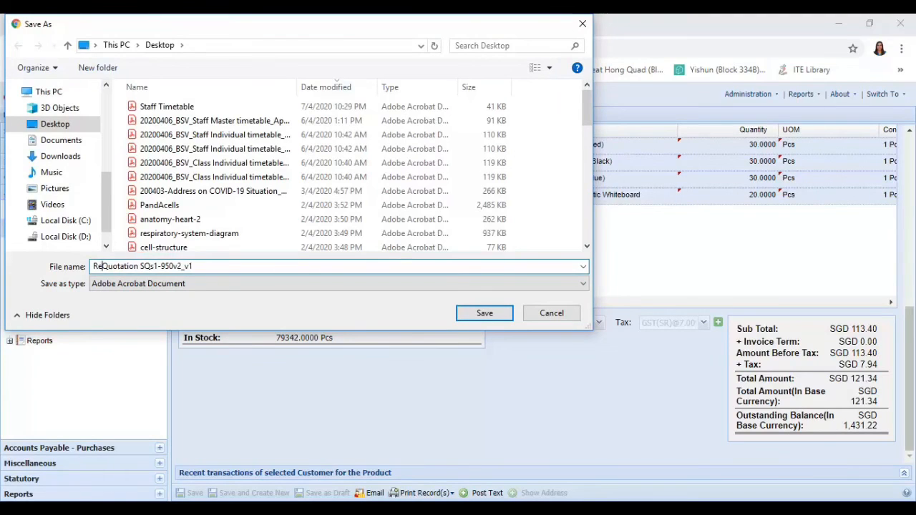
pyautogui.write('_Name')
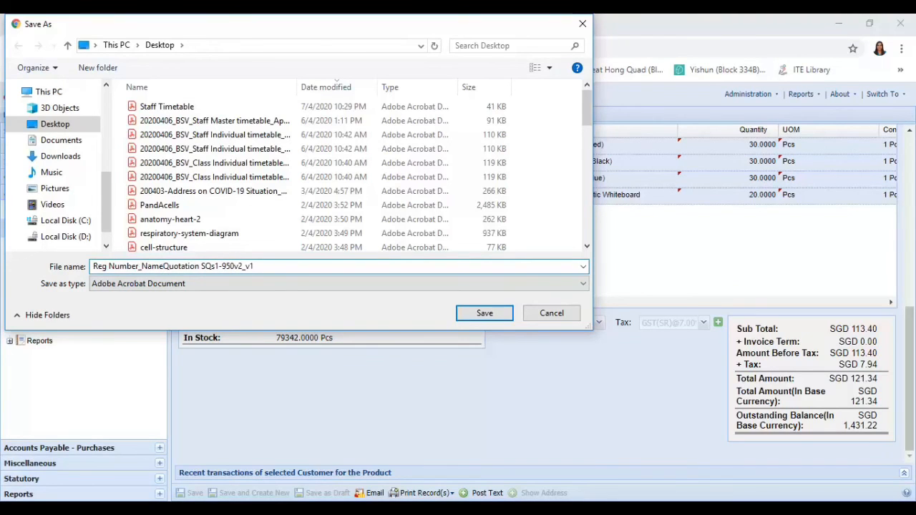
pyautogui.write('_')
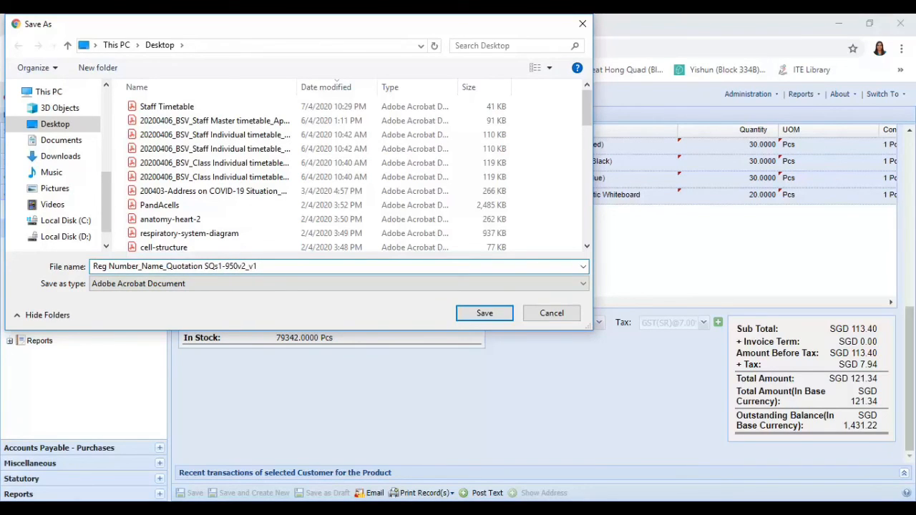
# Replace "Reg Number" with 01 and "Name" with the student's name in the file name, and save the PDF to the Desktop.
pyautogui.press('Left')
pyautogui.press('Left')
pyautogui.press('Left')
pyautogui.press('Left')
pyautogui.press('Left')
pyautogui.press('Left')
pyautogui.press('BackSpace')
pyautogui.press('BackSpace')
pyautogui.press('BackSpace')
pyautogui.press('BackSpace')
pyautogui.press('BackSpace')
pyautogui.press('BackSpace')
pyautogui.press('BackSpace')
pyautogui.press('BackSpace')
pyautogui.press('BackSpace')
pyautogui.press('BackSpace')
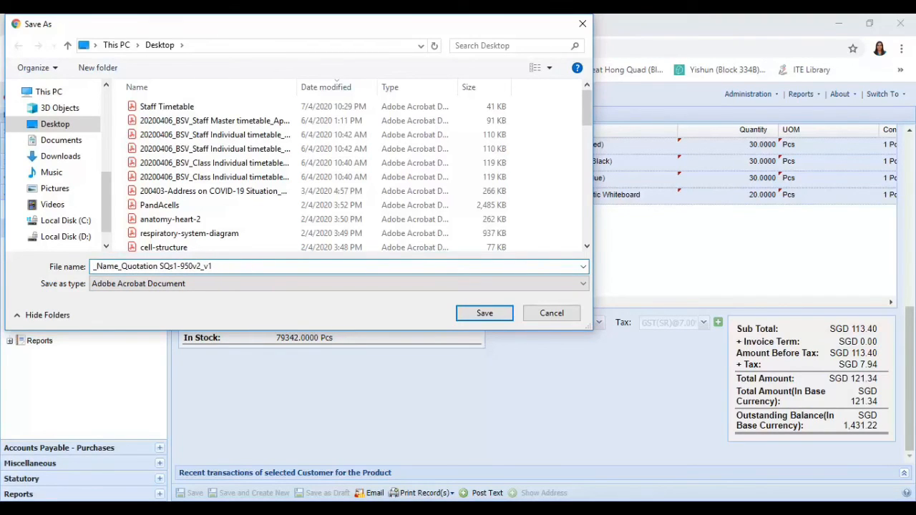
pyautogui.write('01')
pyautogui.hotkey('shift', 'Right')
pyautogui.hotkey('shift', 'Right')
pyautogui.hotkey('shift', 'Right')
pyautogui.hotkey('shift', 'Right')
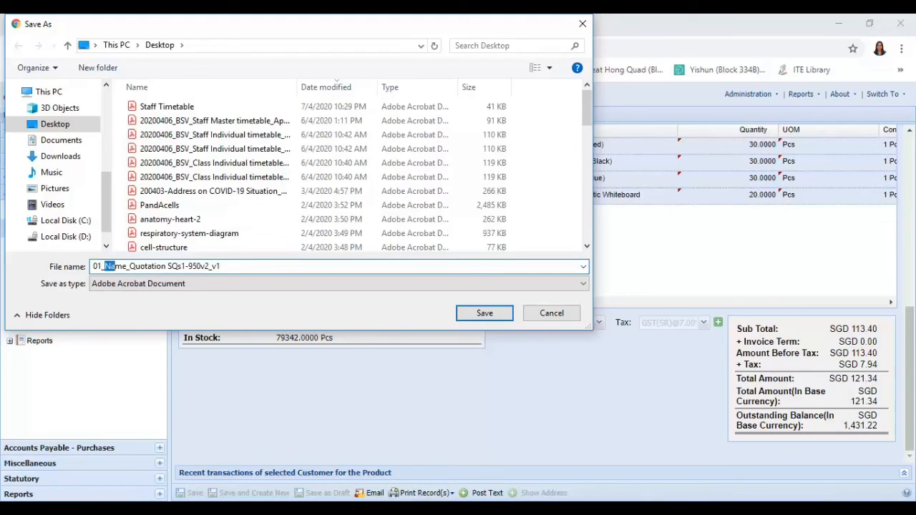
pyautogui.write('VSSuguna')
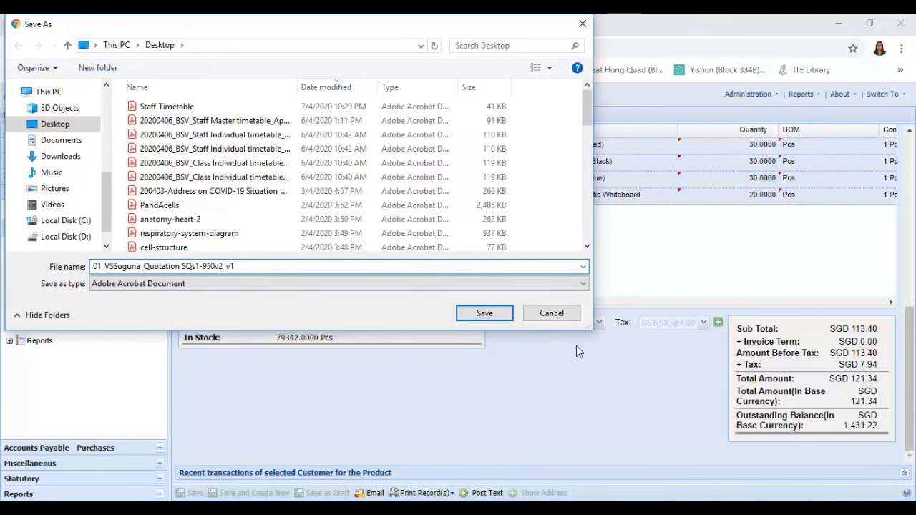
pyautogui.click(501, 318)
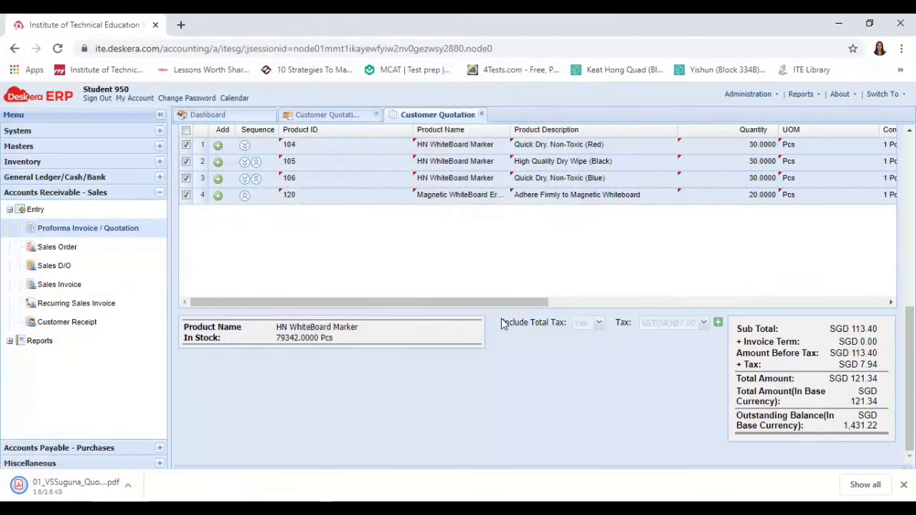